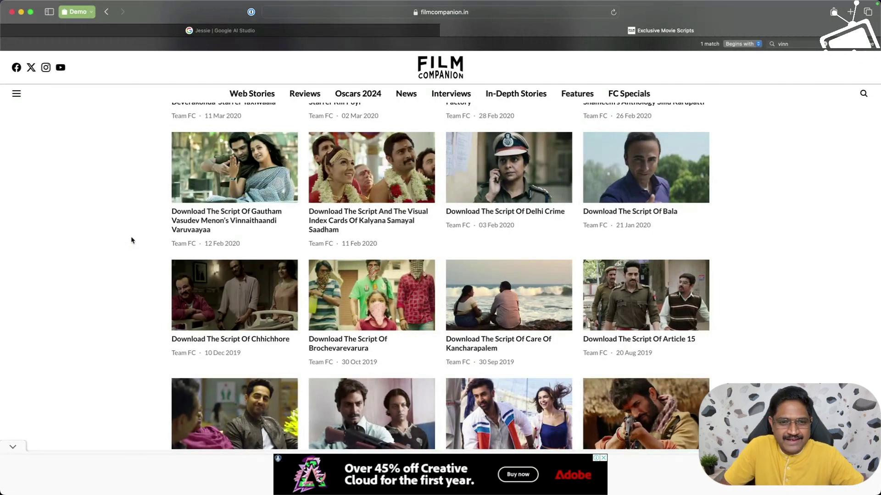
# Switch to Preview and skim the opening narration of jessie_formatted_2_1.pdf
pyautogui.press('super+Tab')
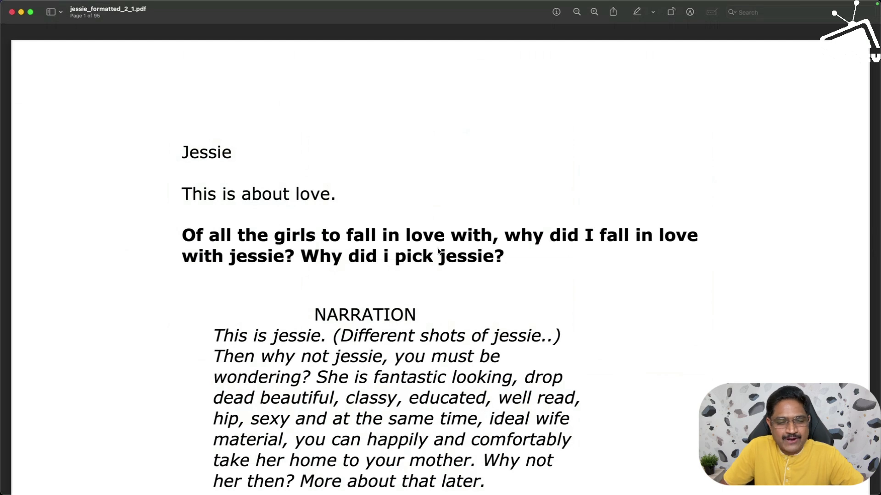
pyautogui.scroll(-3, 438, 249)
pyautogui.scroll(-1, 437, 249)
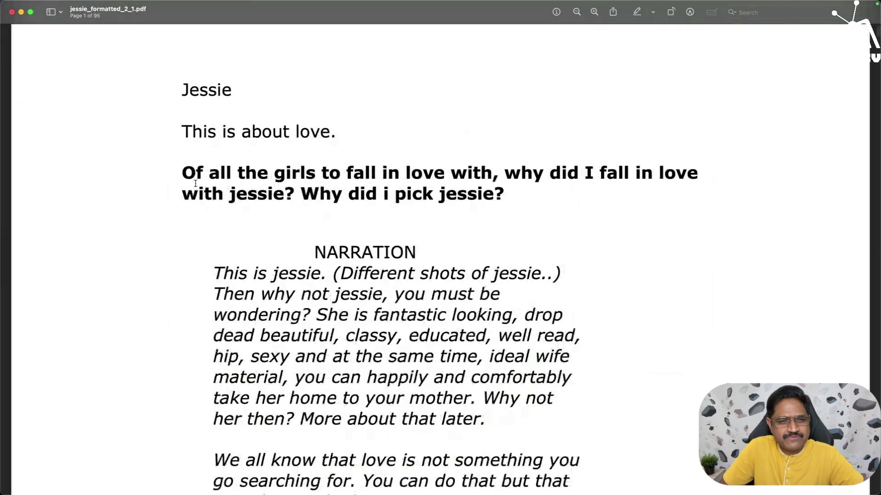
pyautogui.scroll(-3, 234, 185)
pyautogui.scroll(1, 234, 184)
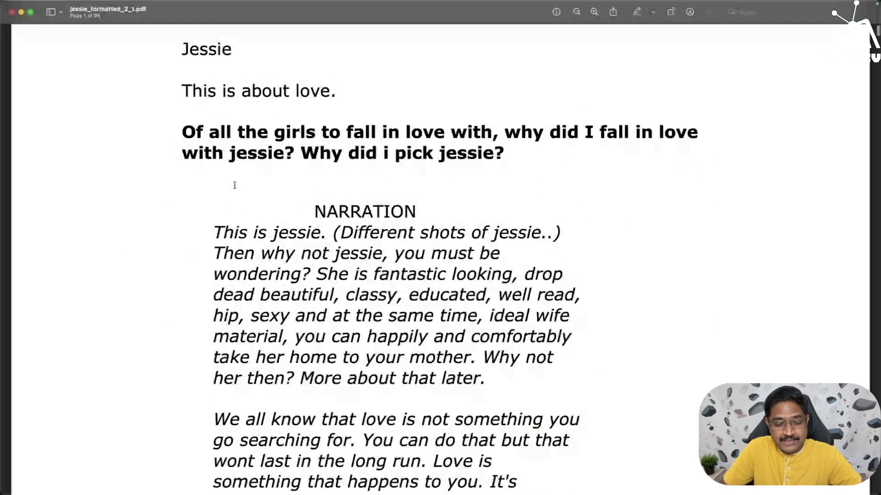
pyautogui.scroll(5, 234, 185)
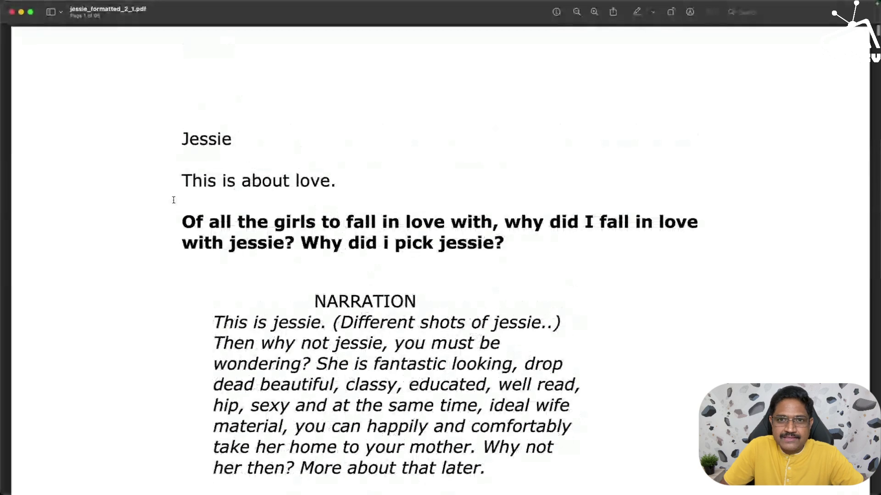
pyautogui.scroll(-7, 174, 200)
pyautogui.scroll(-15, 174, 199)
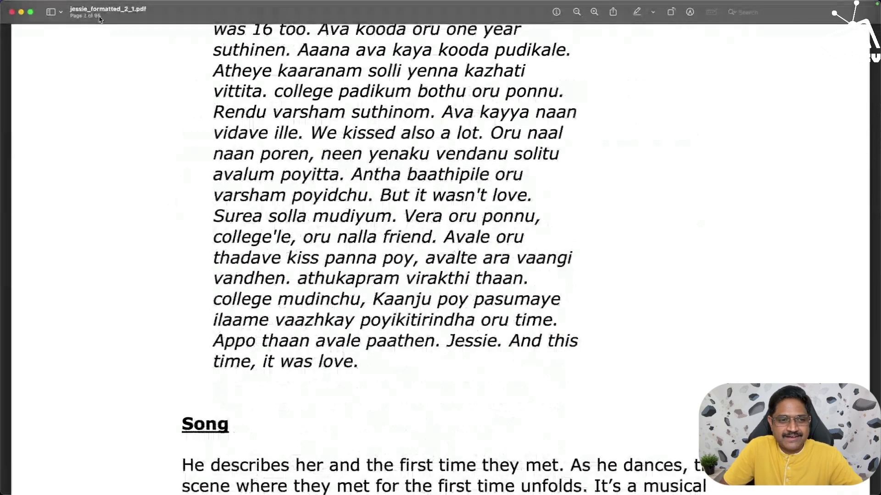
pyautogui.scroll(-5, 201, 188)
pyautogui.scroll(-20, 202, 188)
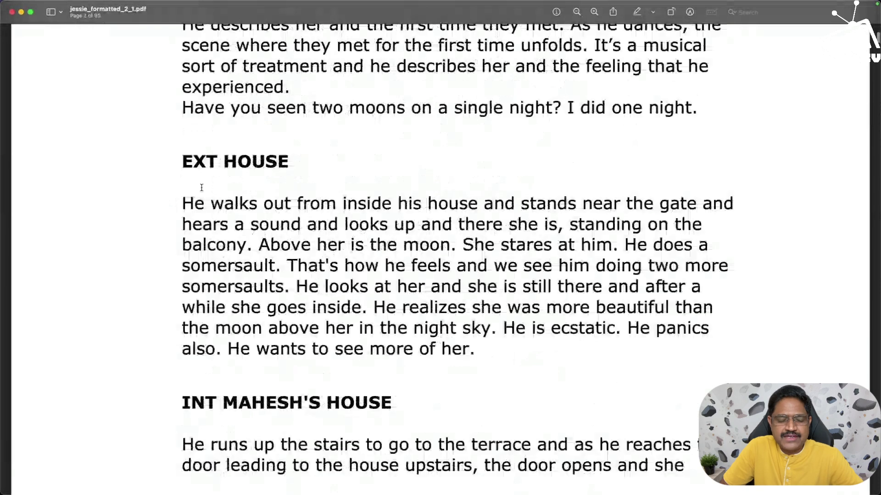
pyautogui.scroll(-20, 202, 187)
pyautogui.scroll(-1, 201, 187)
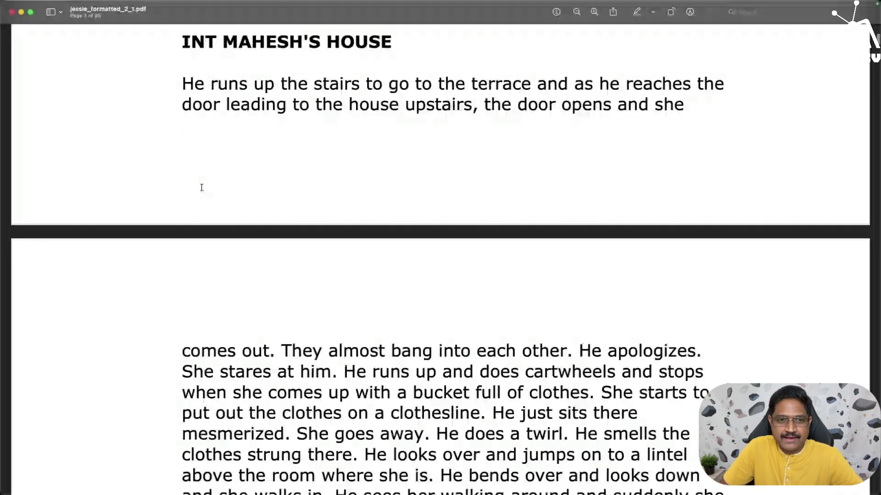
# Skim the script through page 3, then return to the Jessie chat in Safari
pyautogui.scroll(-18, 202, 188)
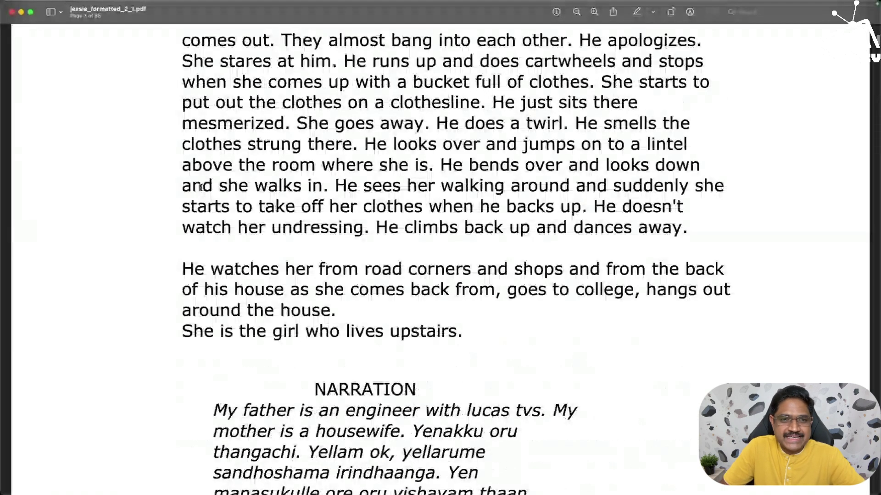
pyautogui.scroll(-17, 201, 187)
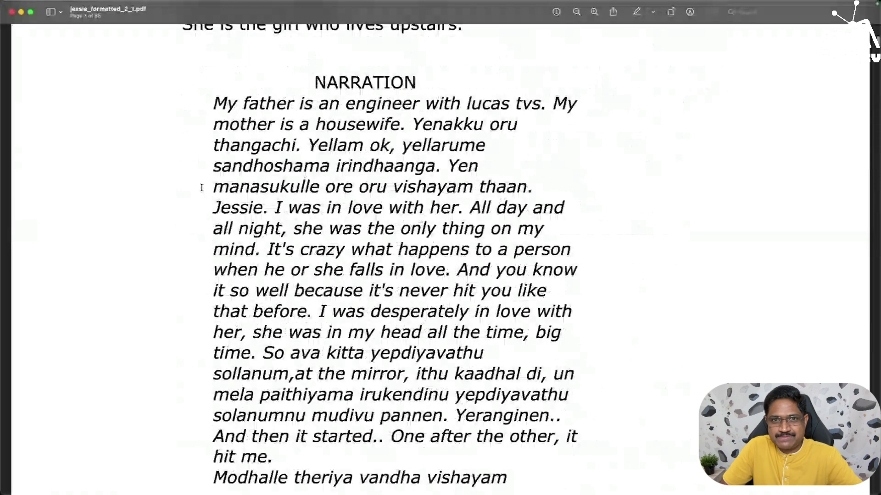
pyautogui.scroll(-10, 201, 188)
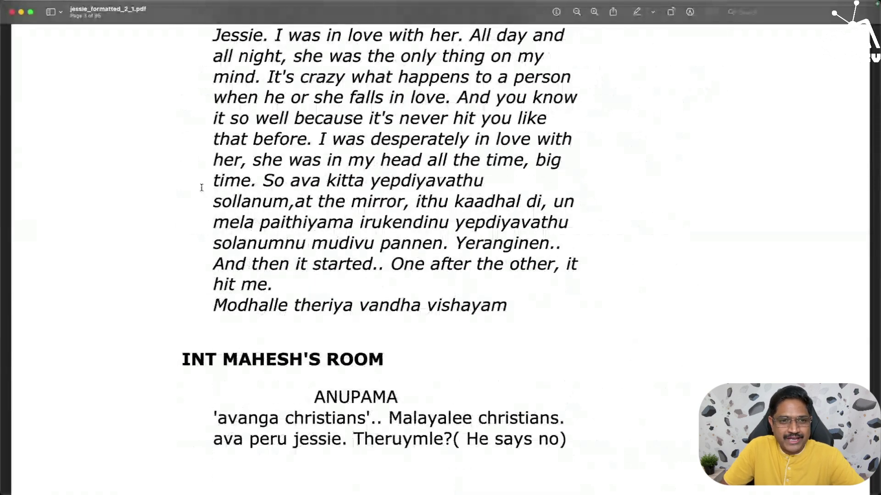
pyautogui.scroll(-8, 201, 187)
pyautogui.scroll(20, 201, 187)
pyautogui.scroll(20, 201, 188)
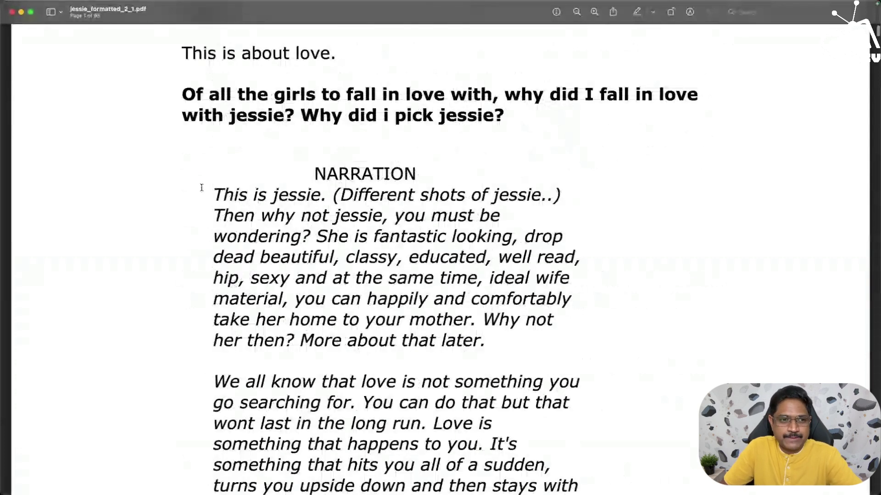
pyautogui.scroll(3, 202, 188)
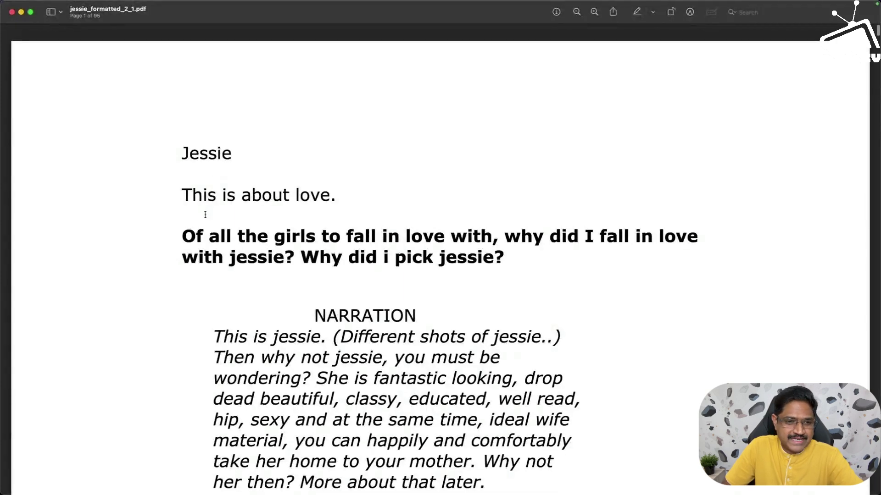
pyautogui.scroll(-4, 204, 211)
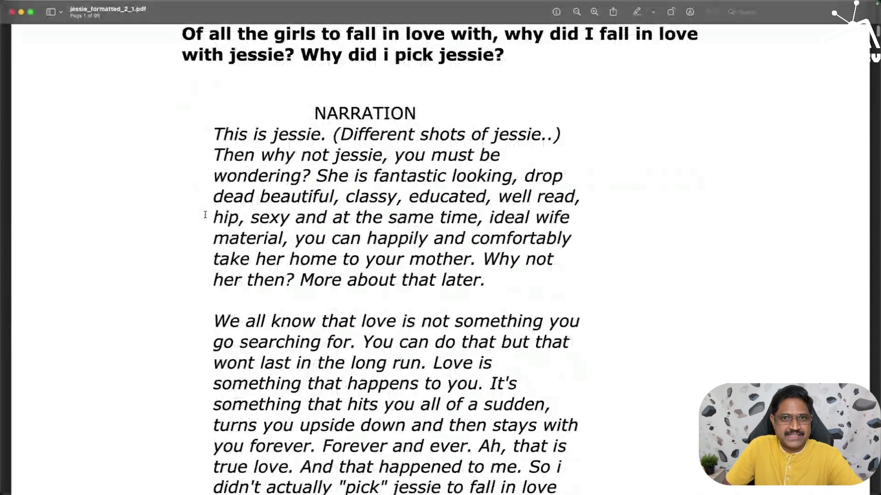
pyautogui.scroll(-4, 205, 214)
pyautogui.scroll(5, 205, 215)
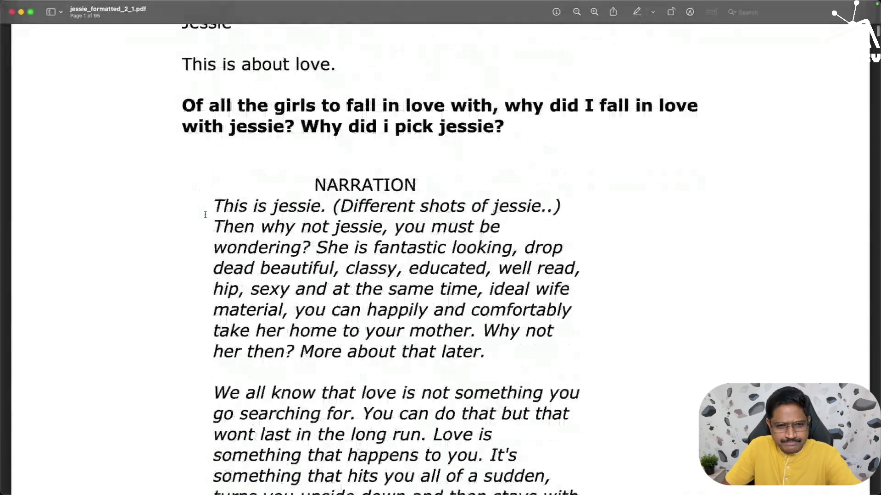
pyautogui.scroll(3, 205, 215)
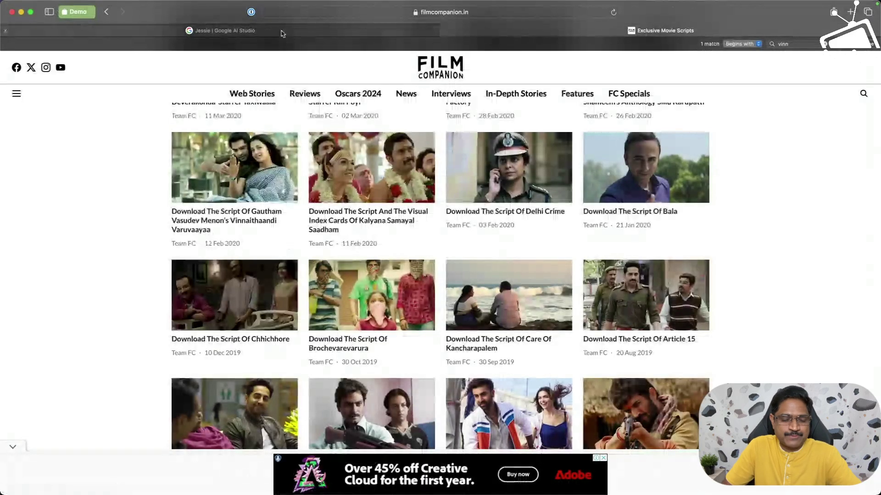
pyautogui.click(283, 33)
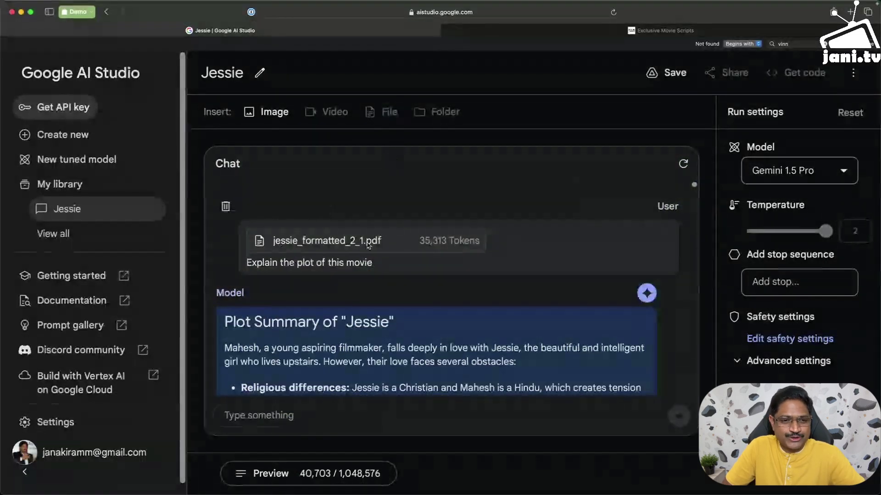
# Read through Gemini 1.5 Pro's Plot Summary of Jessie in the chat panel
pyautogui.scroll(-2, 347, 249)
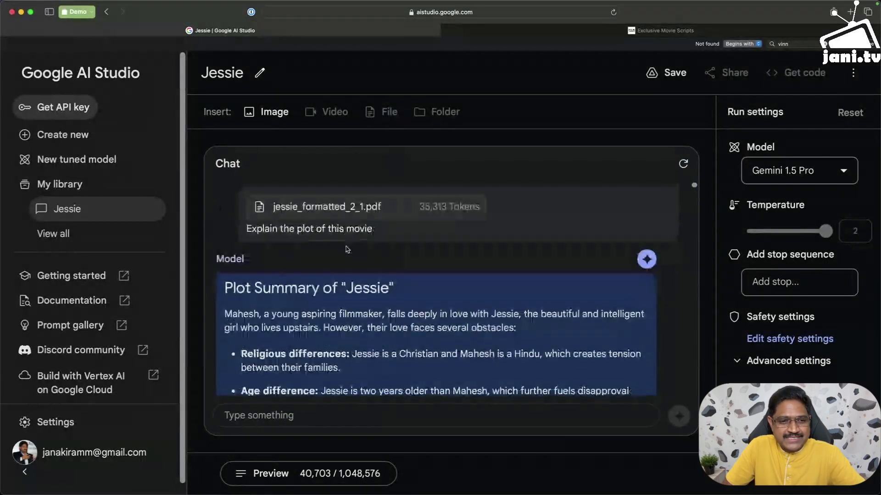
pyautogui.scroll(-4, 347, 250)
pyautogui.scroll(6, 346, 247)
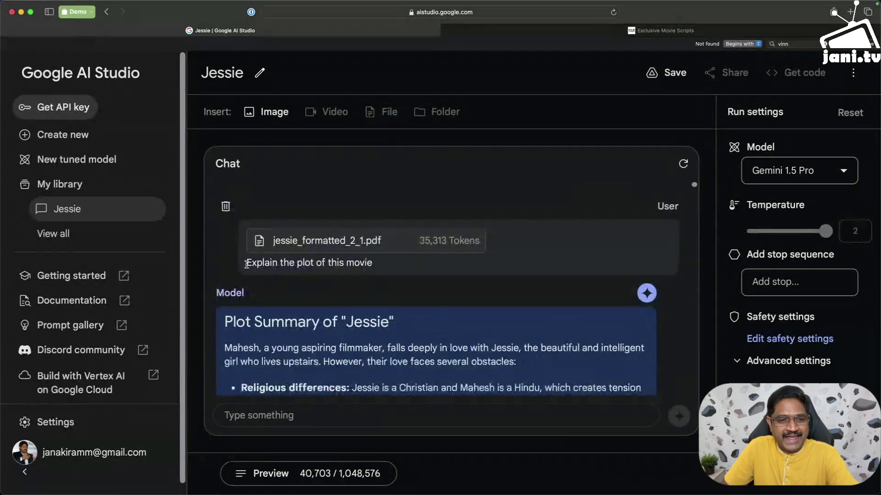
pyautogui.scroll(-3, 247, 264)
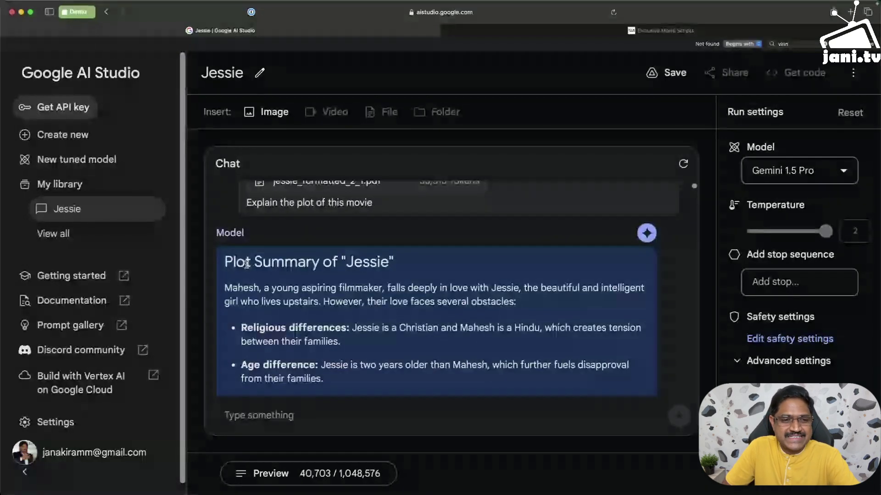
pyautogui.scroll(-5, 247, 265)
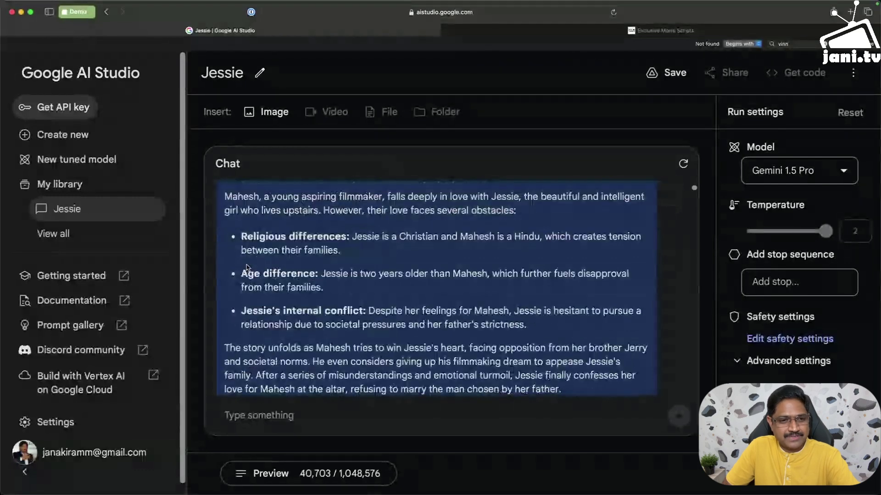
pyautogui.scroll(1, 246, 267)
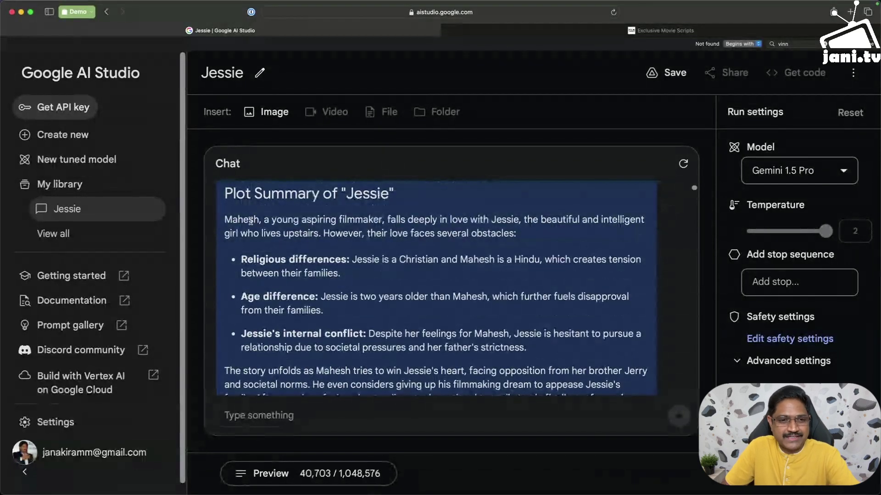
pyautogui.scroll(-1, 251, 221)
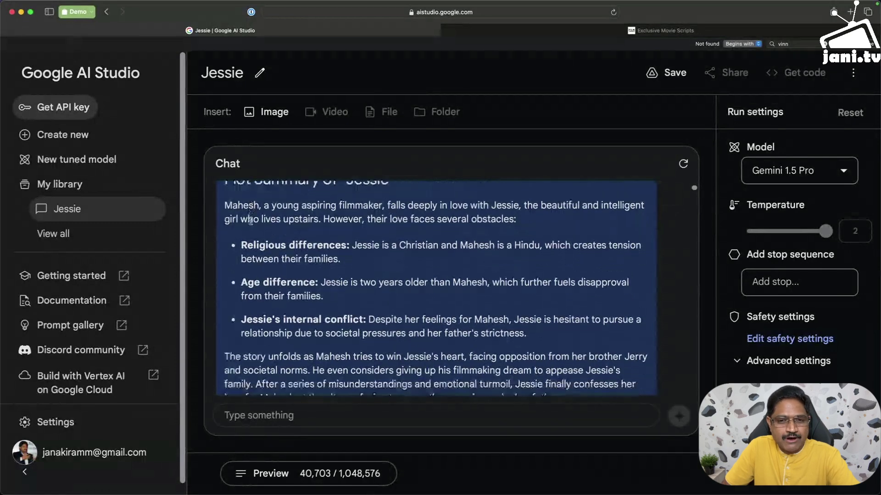
pyautogui.scroll(1, 326, 223)
pyautogui.scroll(-1, 326, 223)
pyautogui.scroll(2, 321, 225)
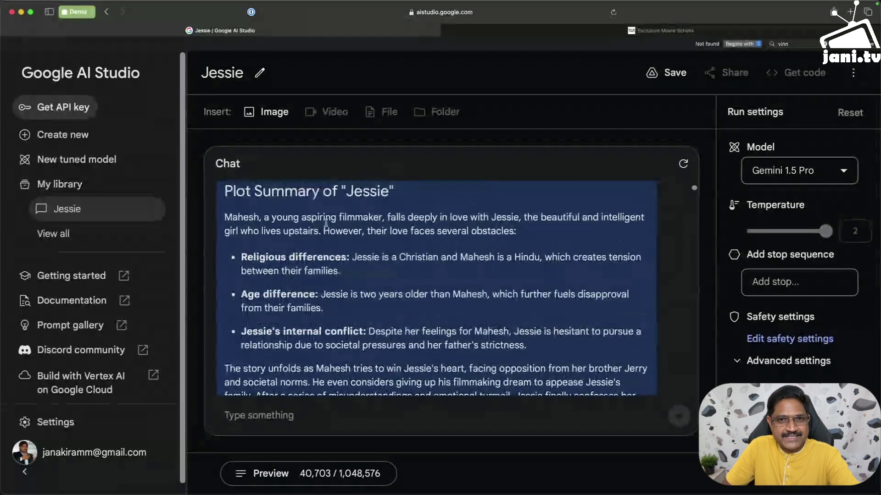
pyautogui.scroll(-1, 303, 232)
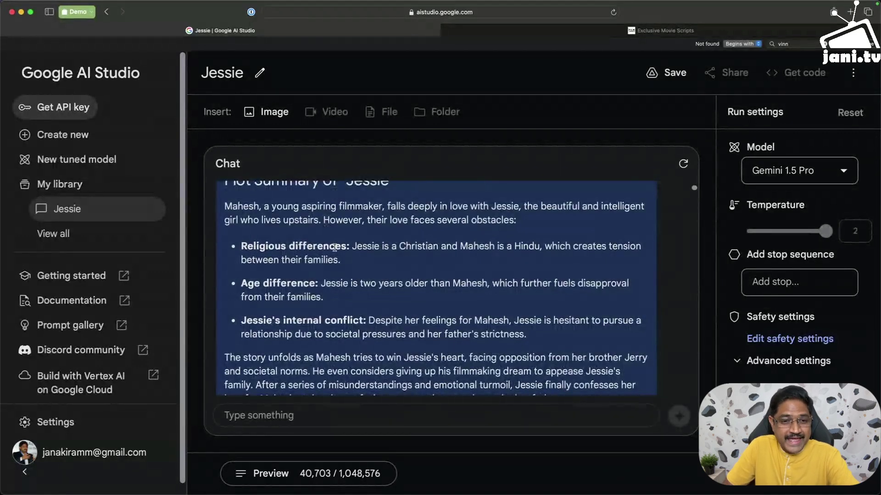
# Scroll down to the 'What's unique about the narration?' prompt and its answer
pyautogui.scroll(-2, 334, 247)
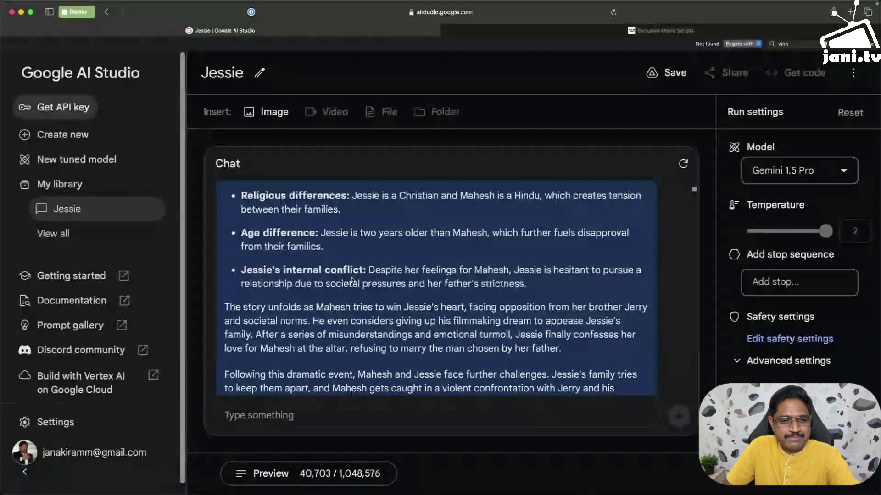
pyautogui.scroll(-5, 351, 280)
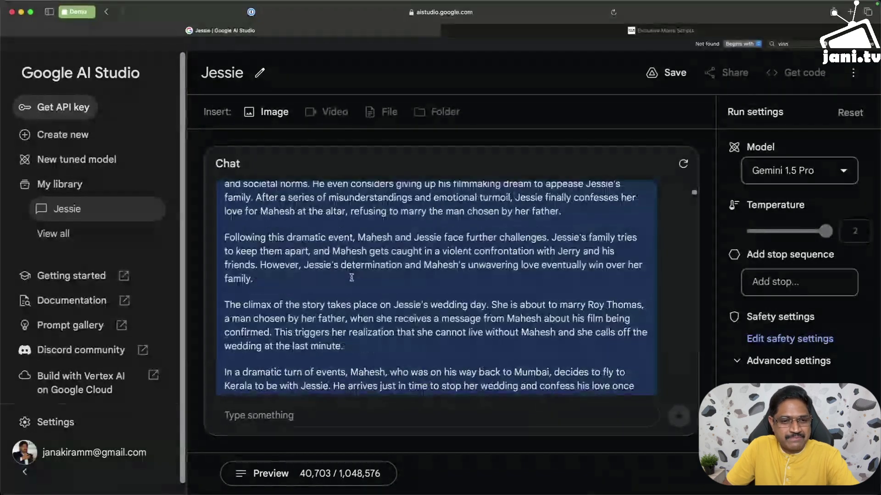
pyautogui.scroll(-3, 352, 277)
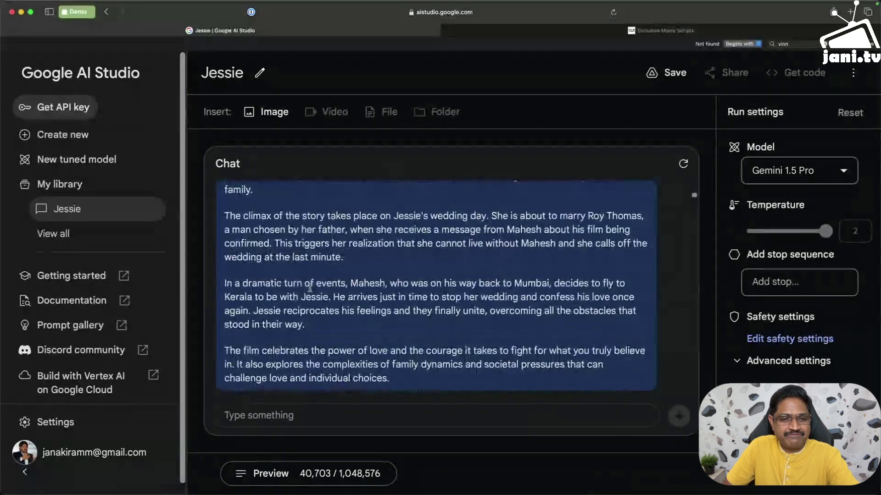
pyautogui.scroll(-3, 310, 287)
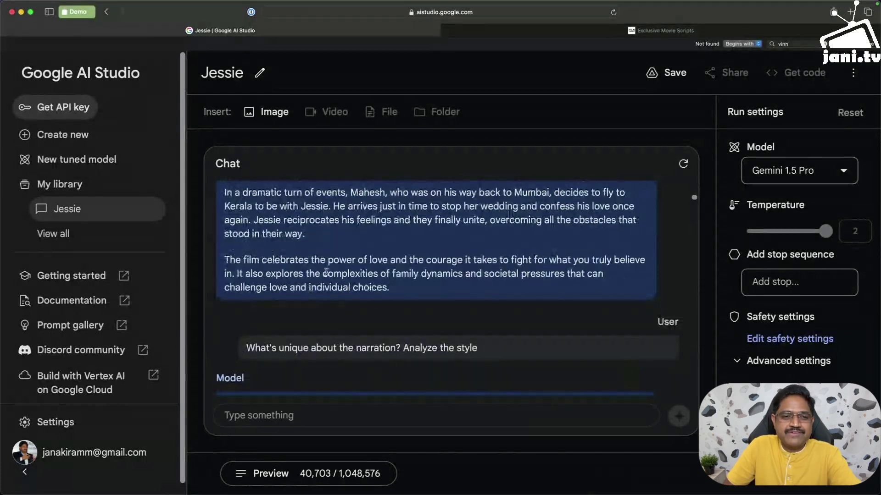
pyautogui.scroll(3, 327, 273)
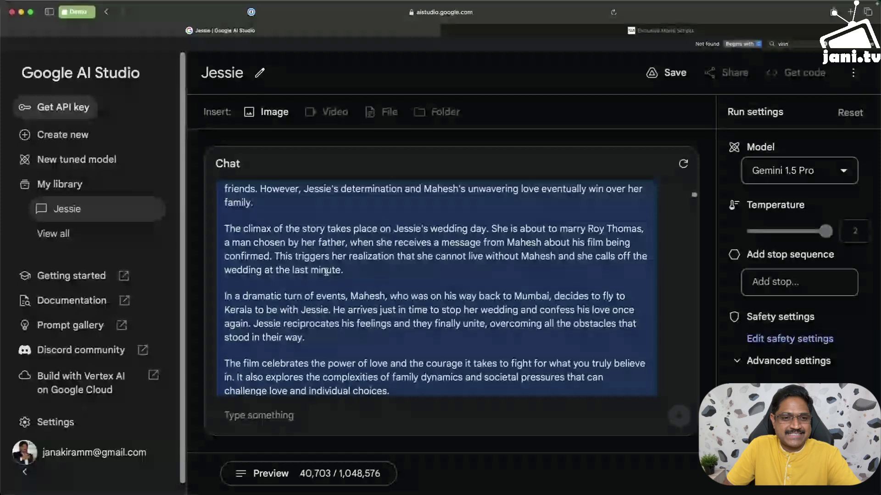
pyautogui.scroll(5, 326, 272)
pyautogui.scroll(3, 327, 273)
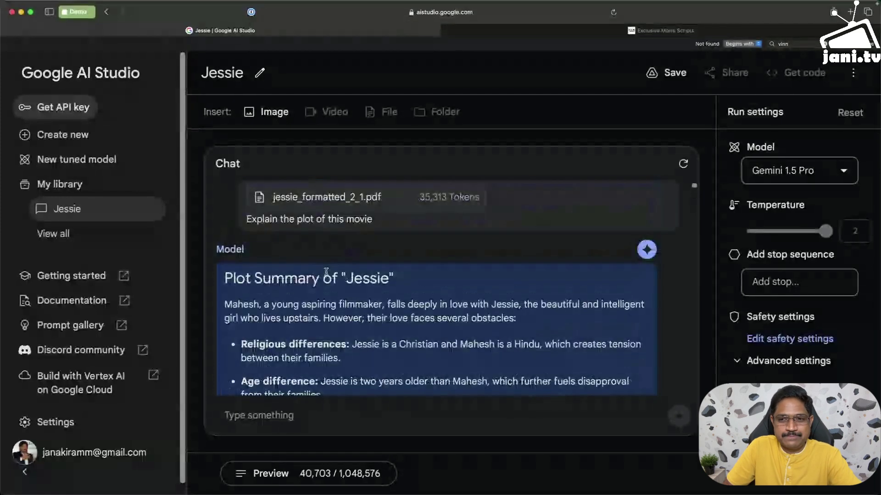
pyautogui.scroll(-1, 326, 273)
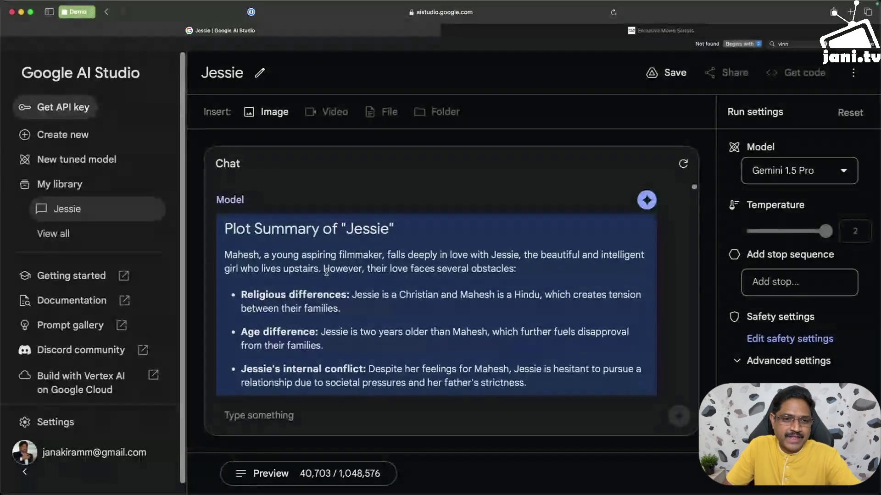
pyautogui.scroll(-5, 327, 272)
pyautogui.scroll(-1, 326, 272)
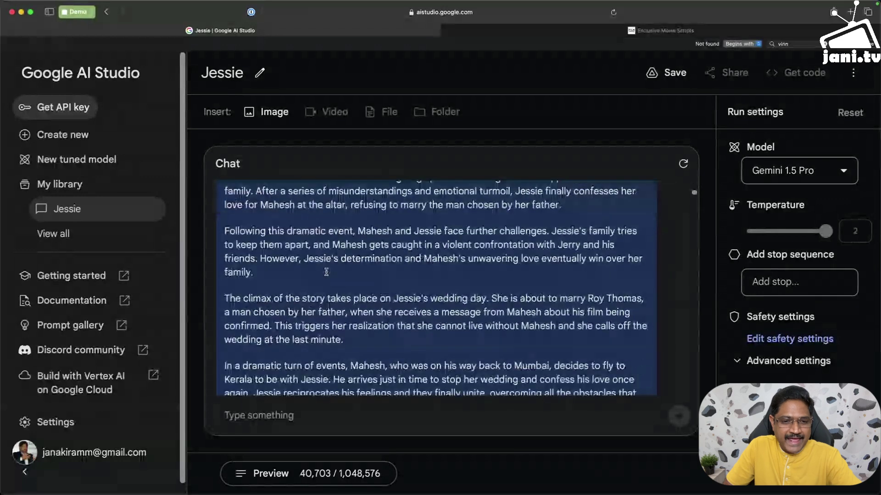
pyautogui.scroll(-5, 326, 272)
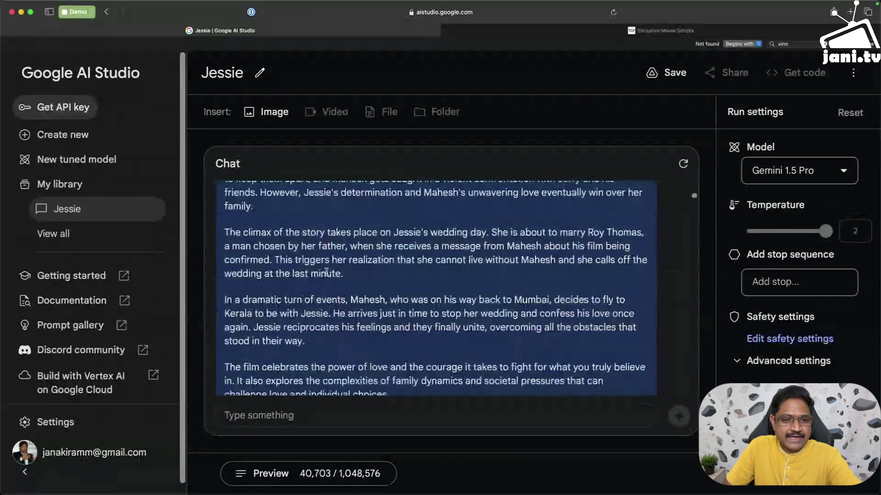
pyautogui.scroll(1, 326, 272)
pyautogui.scroll(-15, 326, 272)
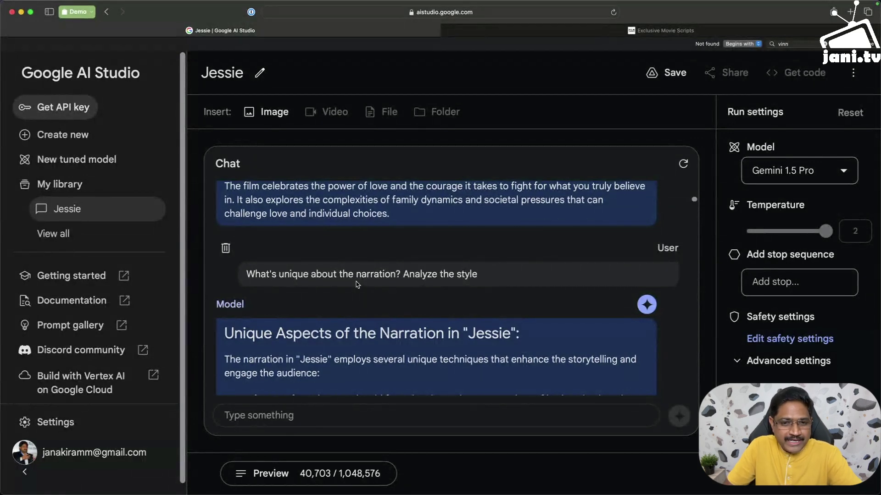
# Read the first points of the 'Unique Aspects of the Narration' response
pyautogui.scroll(-2, 357, 285)
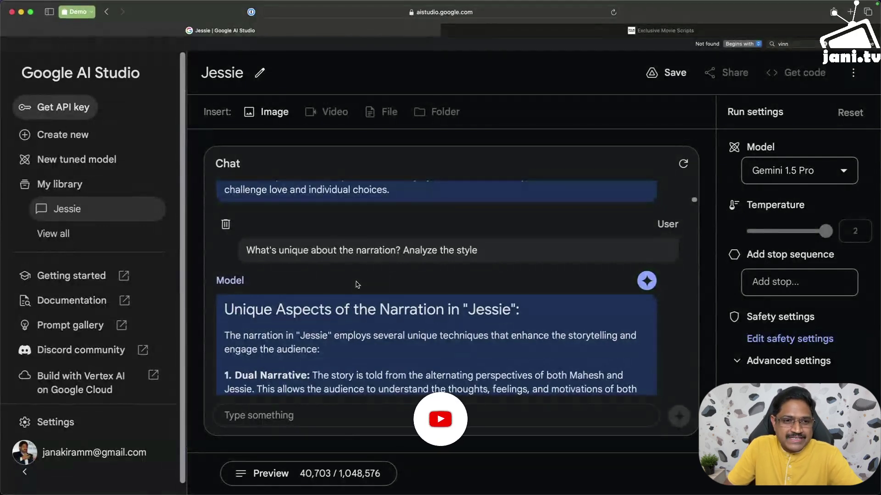
pyautogui.scroll(-6, 358, 285)
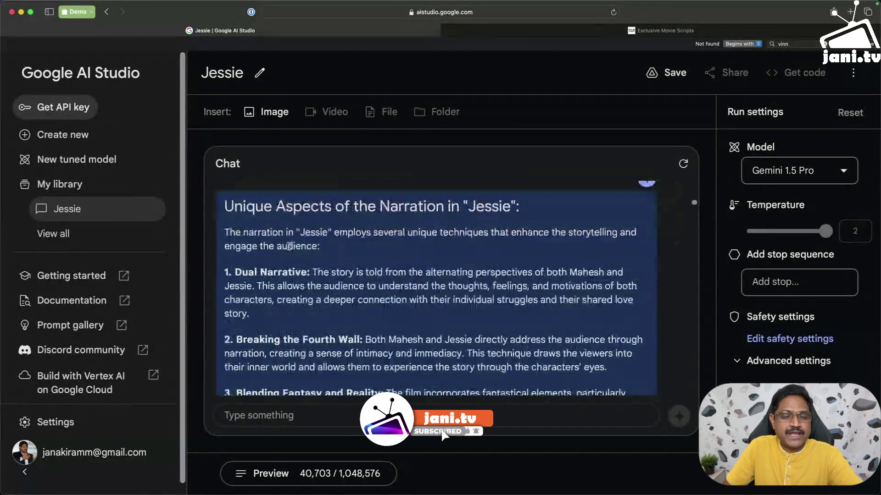
pyautogui.scroll(-2, 299, 247)
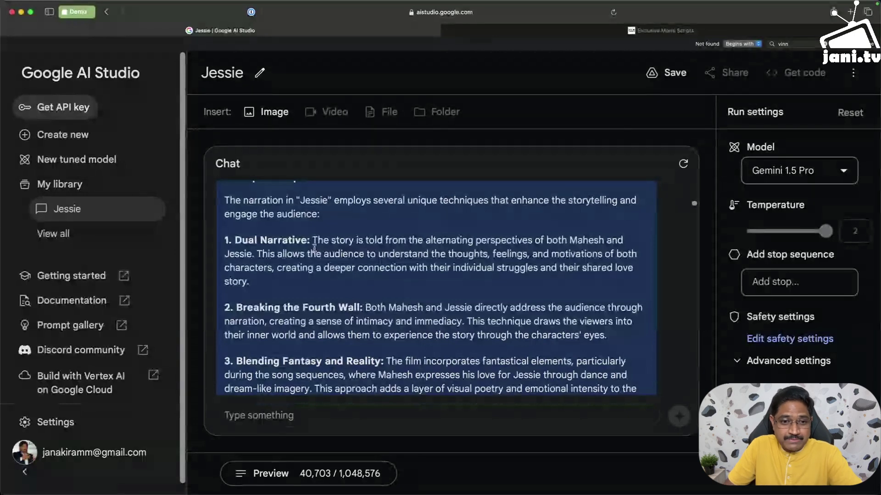
pyautogui.scroll(-2, 314, 248)
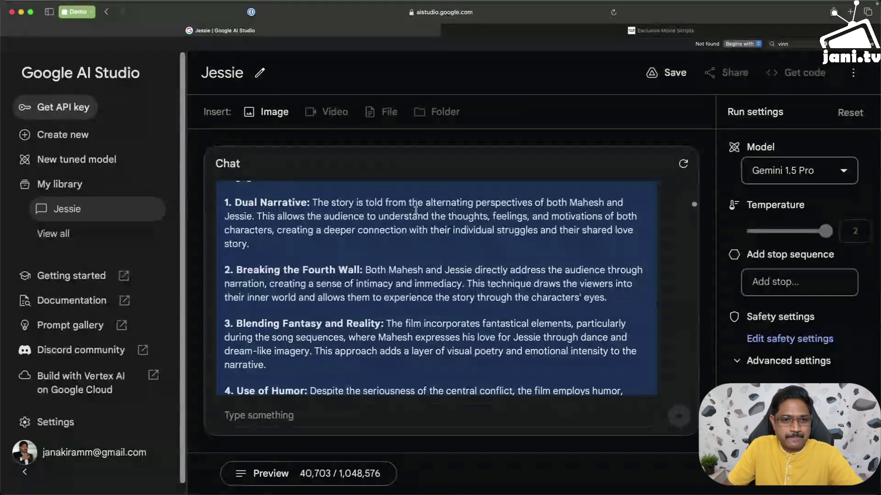
pyautogui.scroll(-1, 415, 210)
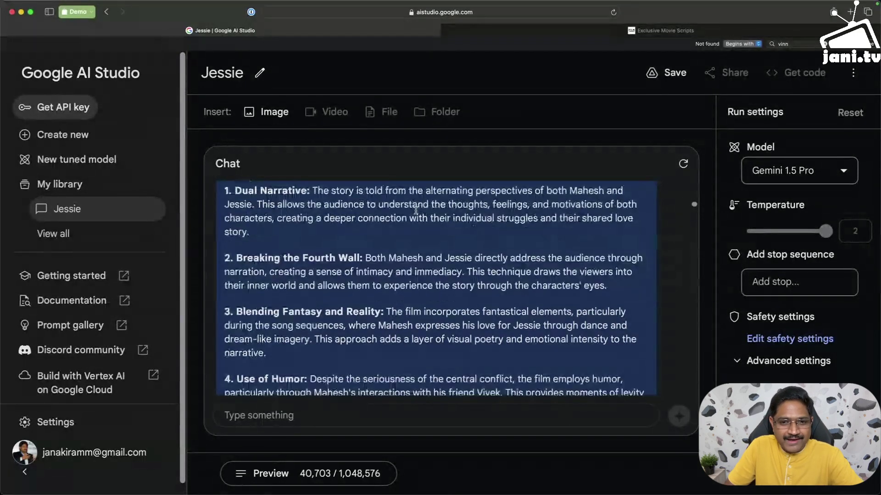
pyautogui.scroll(-2, 416, 210)
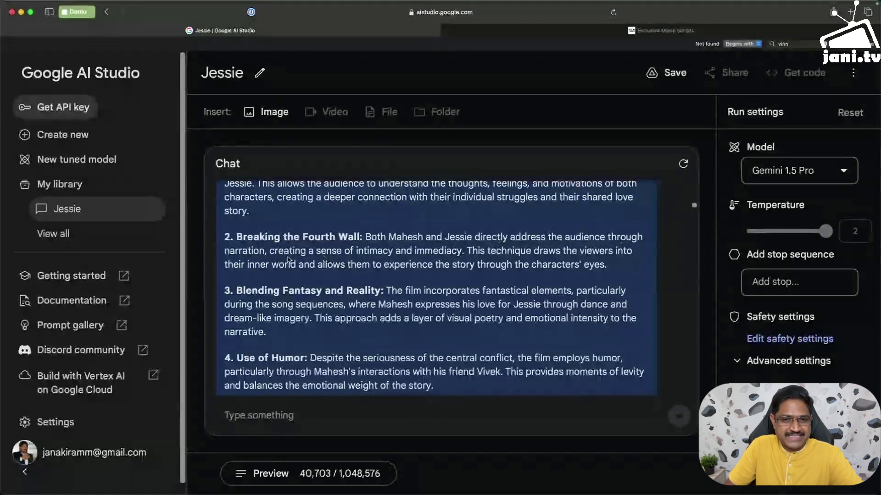
pyautogui.scroll(-1, 287, 256)
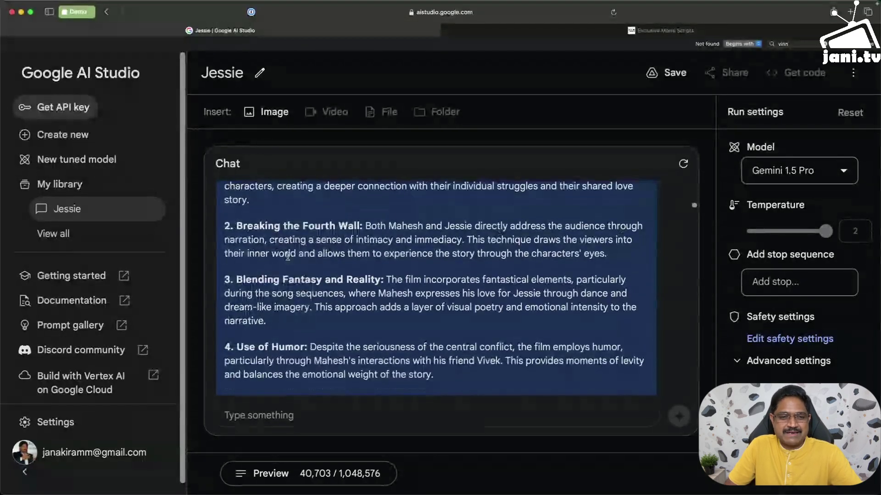
pyautogui.scroll(-1, 287, 257)
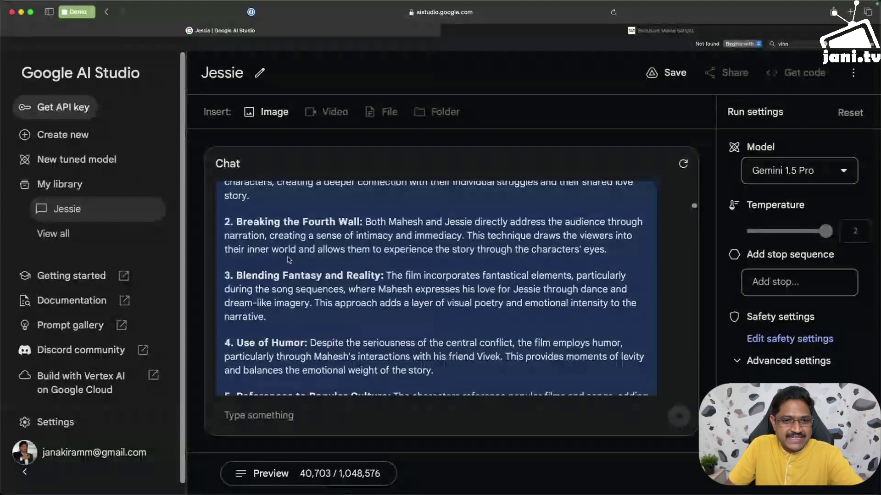
# Read the remaining points, then return to item 5, References to Popular Culture
pyautogui.scroll(-2, 288, 260)
pyautogui.scroll(-3, 288, 259)
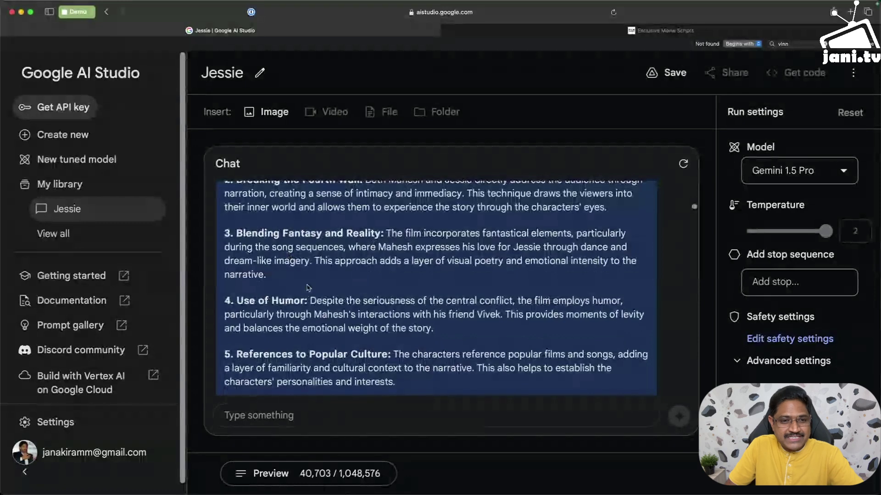
pyautogui.scroll(-3, 307, 287)
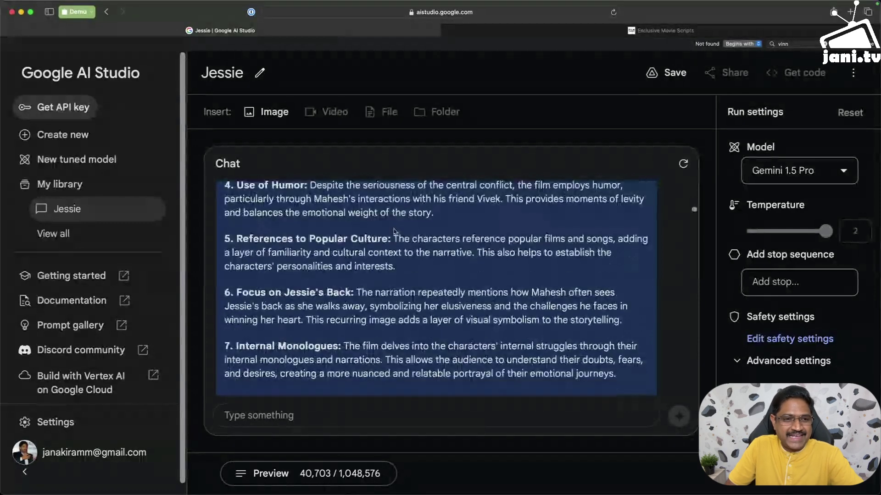
pyautogui.scroll(-1, 330, 261)
pyautogui.scroll(-4, 330, 261)
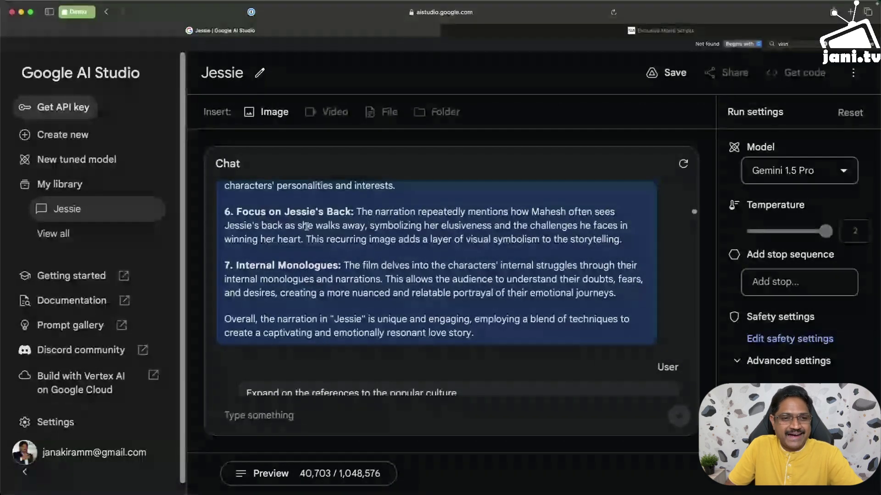
pyautogui.scroll(-1, 306, 226)
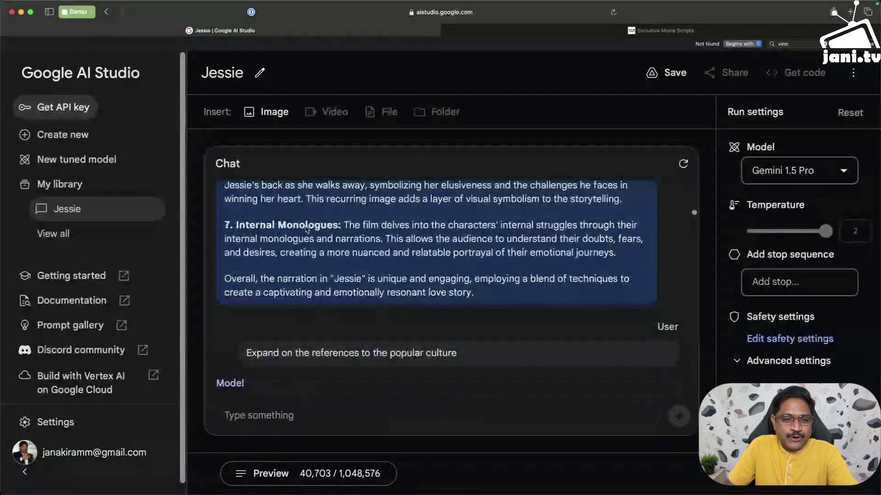
pyautogui.scroll(2, 317, 229)
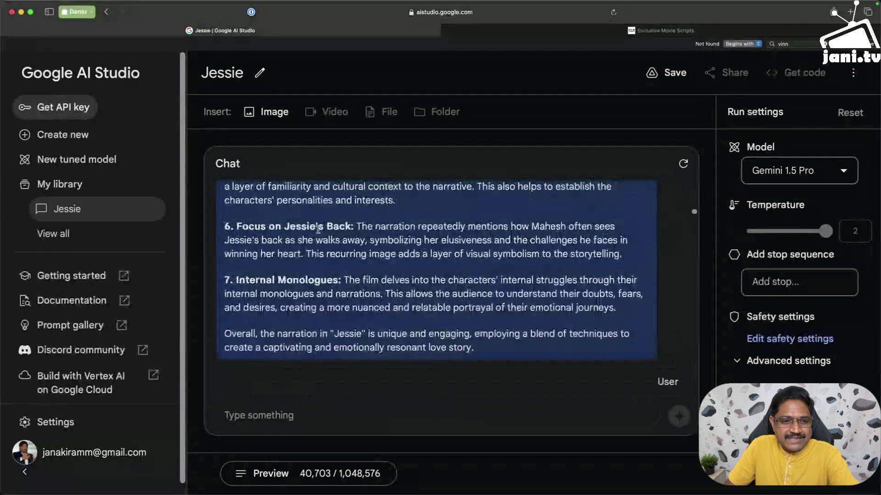
pyautogui.scroll(1, 317, 230)
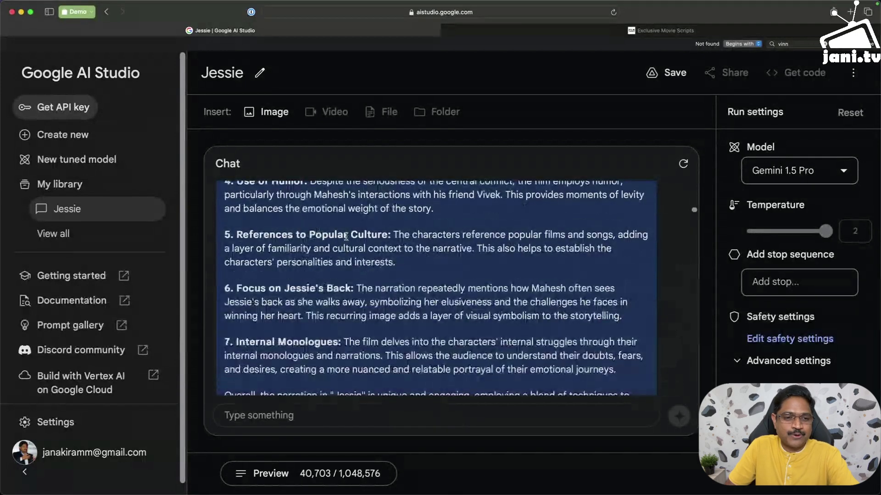
# Read the first bullets of the popular-culture references answer
pyautogui.scroll(-6, 346, 236)
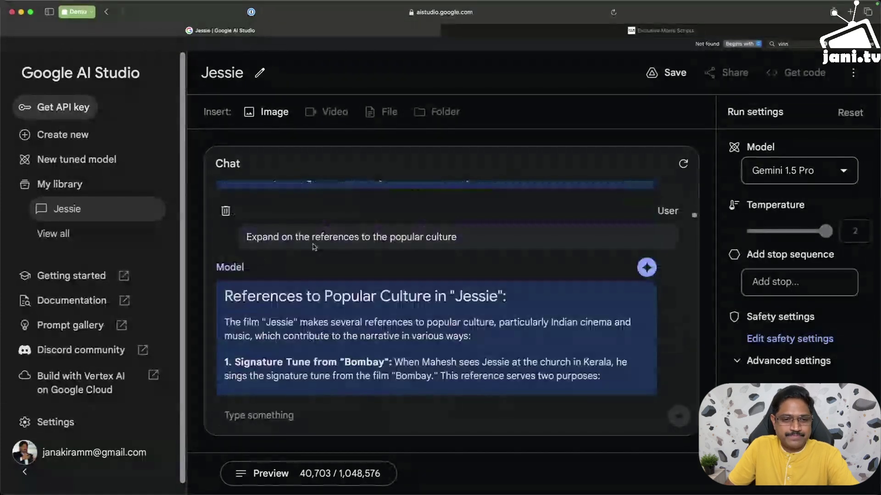
pyautogui.scroll(-1, 314, 247)
pyautogui.scroll(-2, 314, 247)
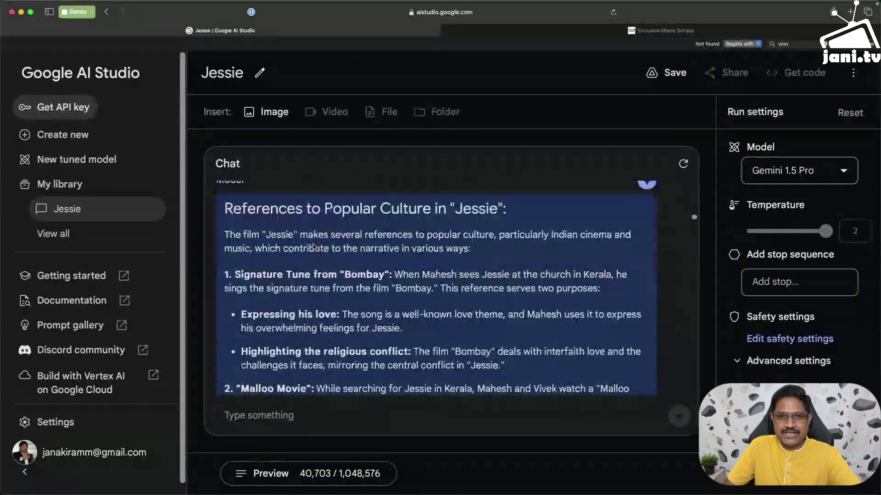
pyautogui.scroll(-2, 314, 245)
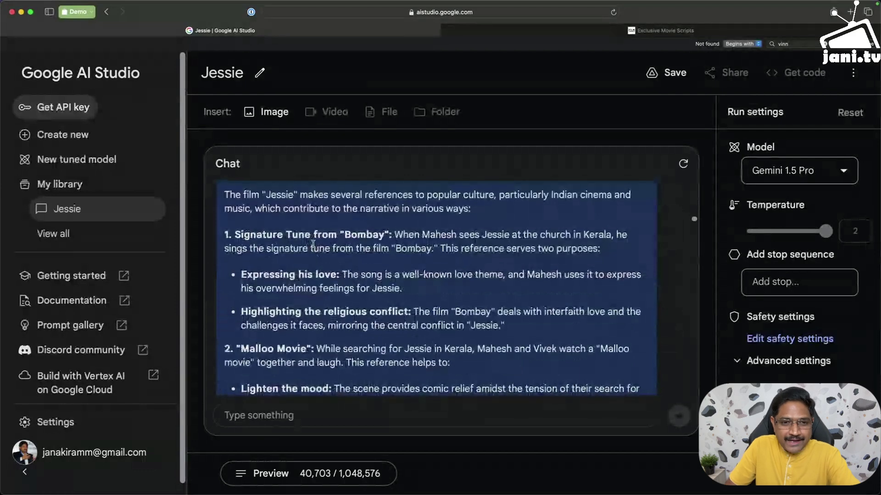
pyautogui.scroll(1, 314, 244)
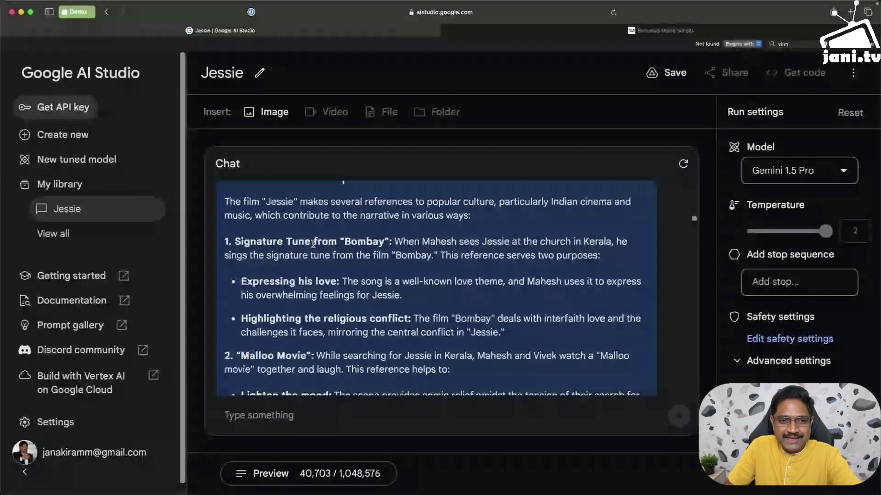
pyautogui.scroll(-2, 313, 243)
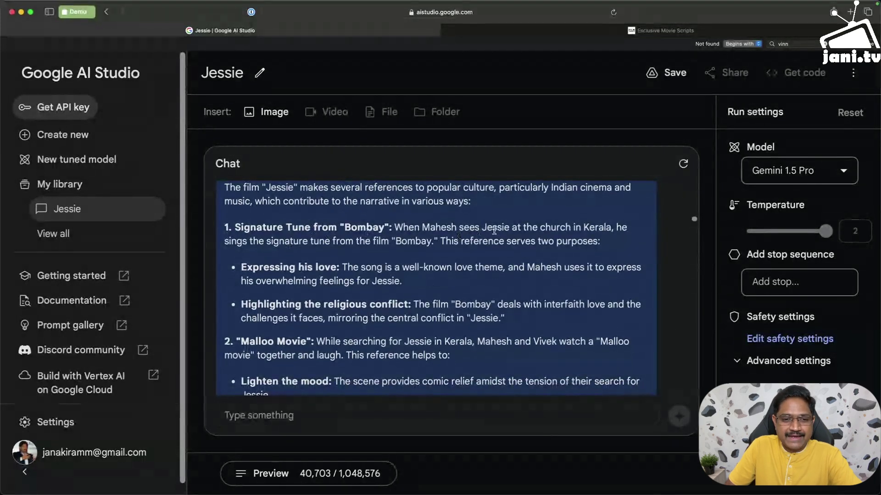
pyautogui.scroll(-1, 494, 230)
pyautogui.scroll(-1, 494, 231)
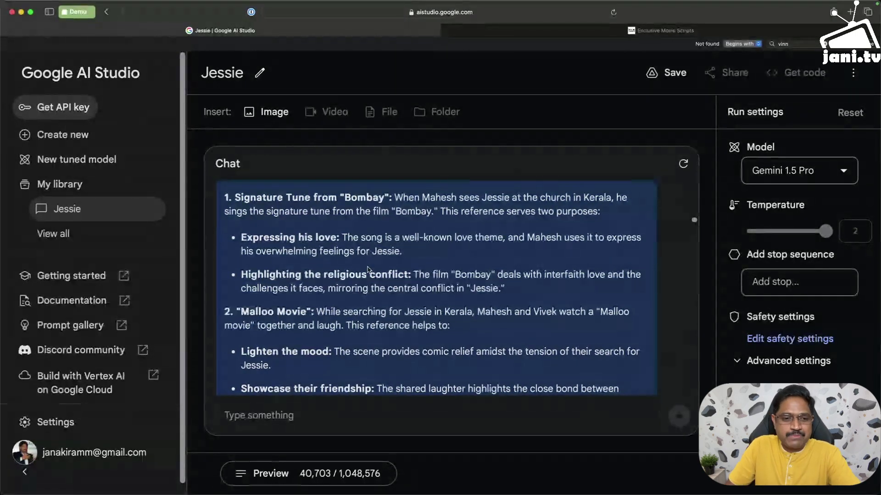
# Read the remaining bullets down to the 'Overall…' concluding paragraph
pyautogui.scroll(-3, 367, 269)
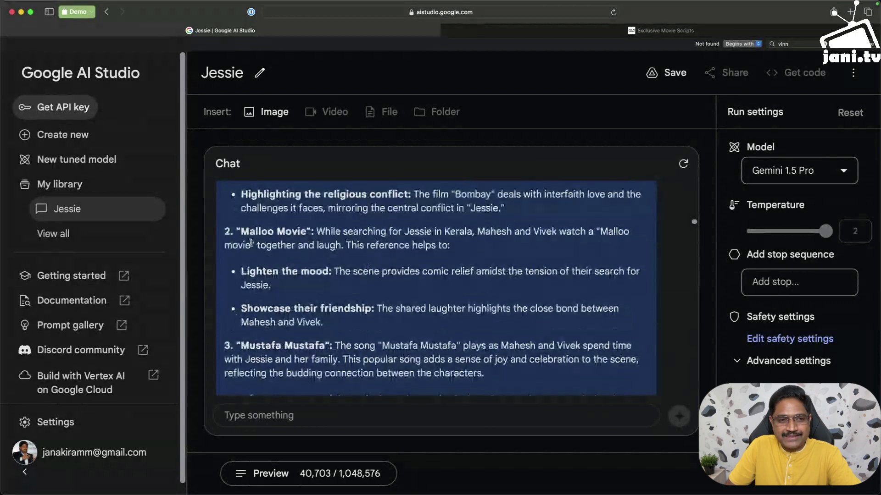
pyautogui.scroll(-1, 249, 243)
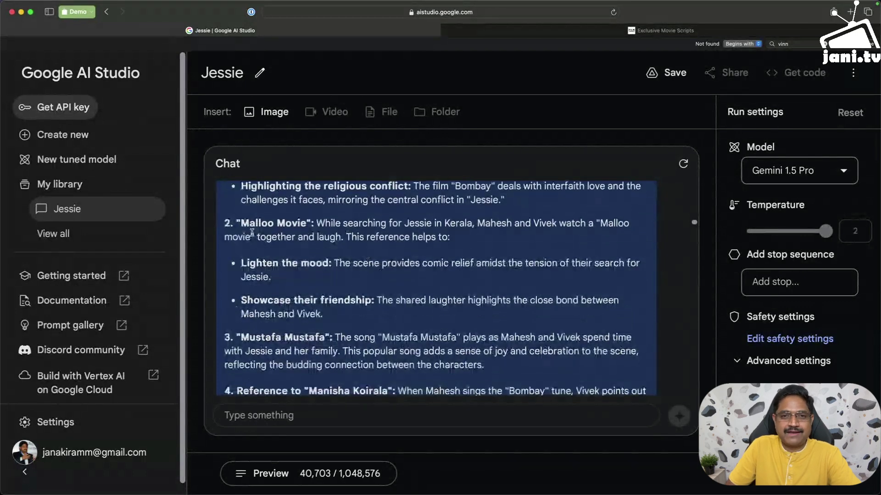
pyautogui.scroll(-1, 252, 232)
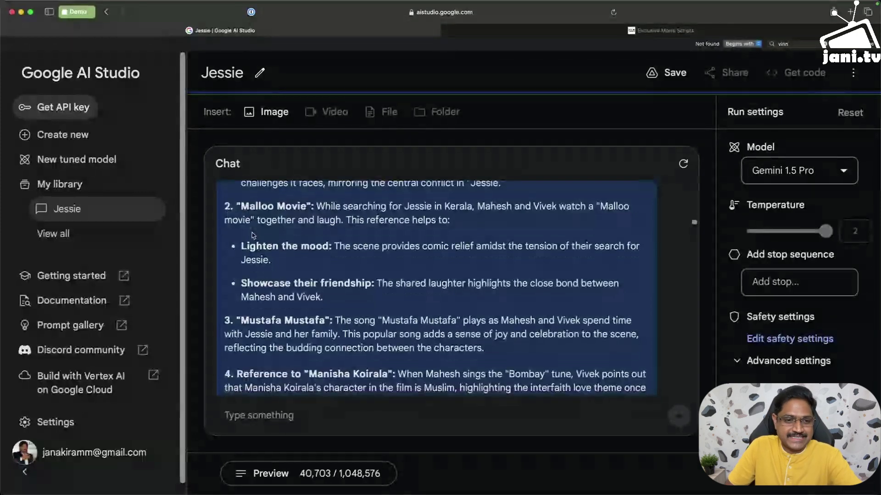
pyautogui.scroll(-4, 252, 235)
pyautogui.scroll(-4, 252, 236)
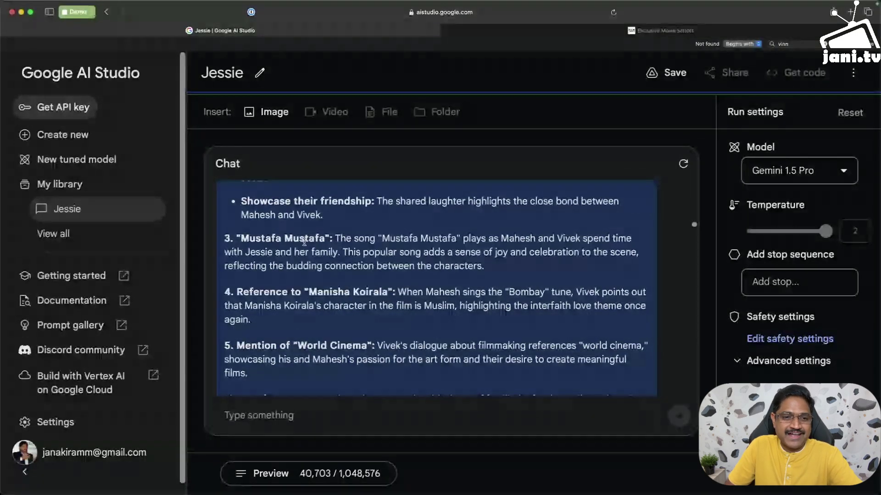
pyautogui.scroll(-5, 304, 242)
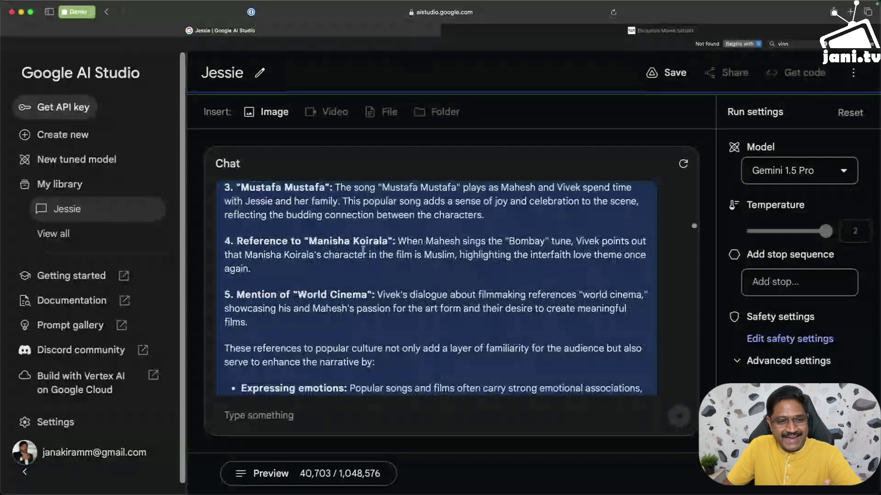
pyautogui.scroll(-2, 302, 279)
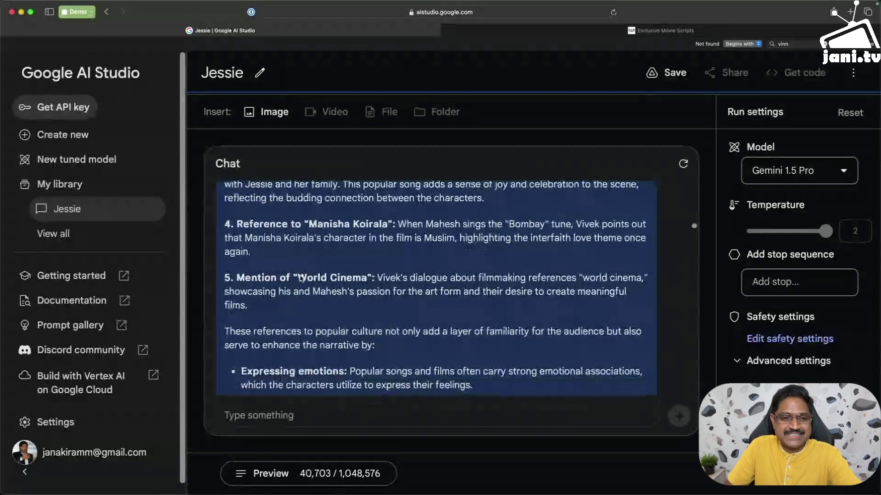
pyautogui.scroll(-3, 301, 277)
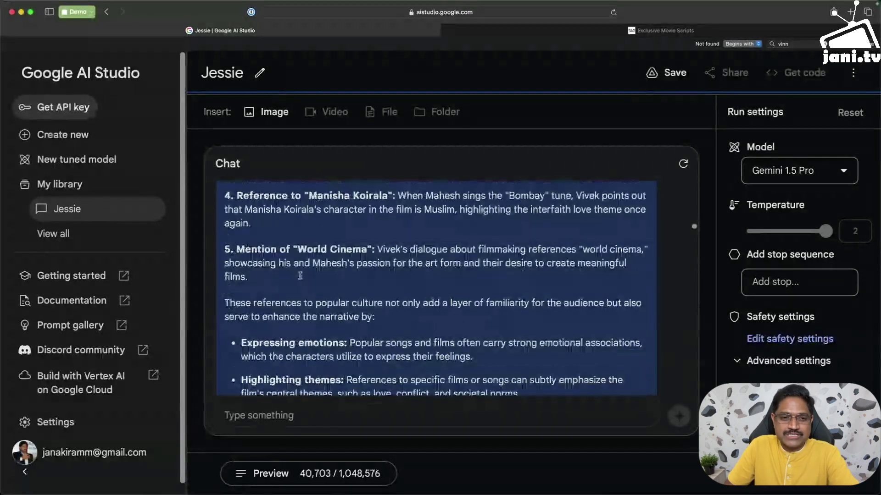
pyautogui.scroll(-3, 301, 275)
pyautogui.scroll(2, 300, 276)
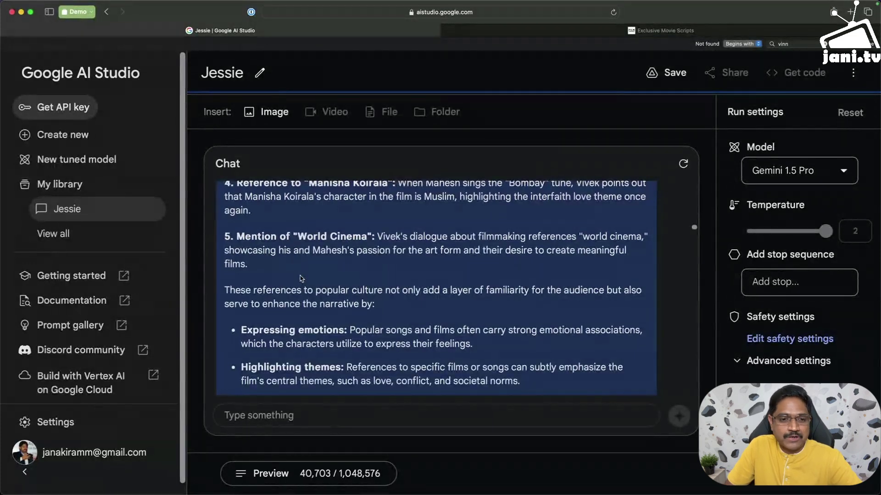
pyautogui.scroll(-2, 301, 279)
pyautogui.scroll(-2, 301, 277)
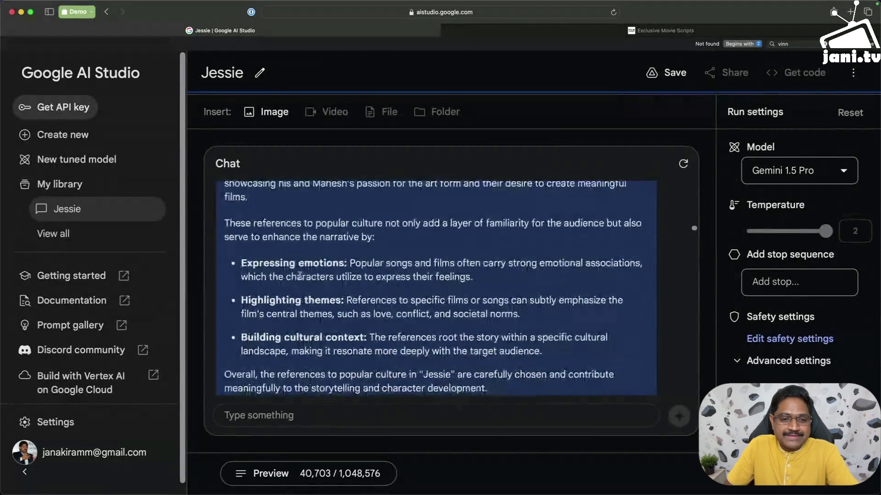
# Read the Varma reply's points, including Minimalist Dialogues, Exploration of Violence and Psychological Depth
pyautogui.scroll(-3, 301, 276)
pyautogui.scroll(-1, 302, 279)
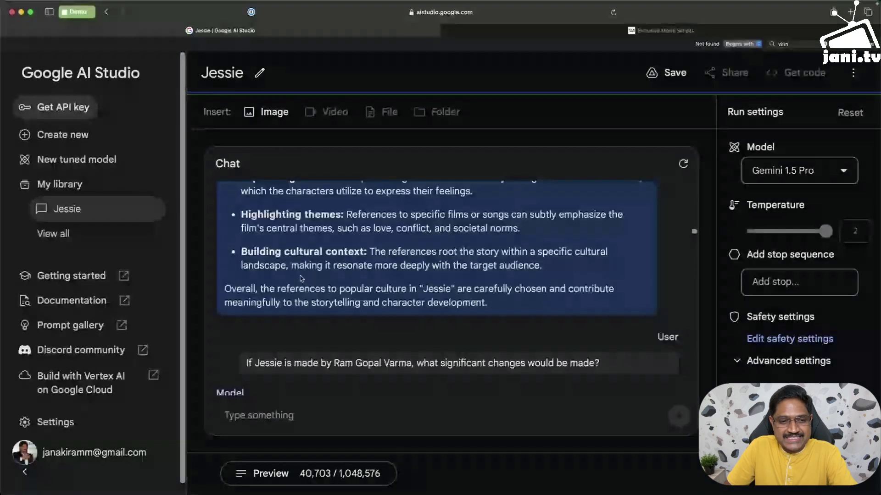
pyautogui.scroll(-4, 301, 278)
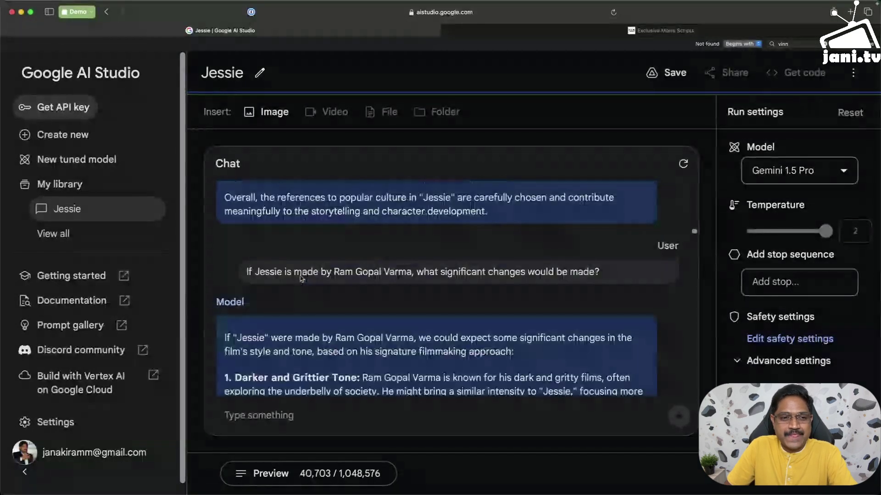
pyautogui.scroll(-3, 302, 278)
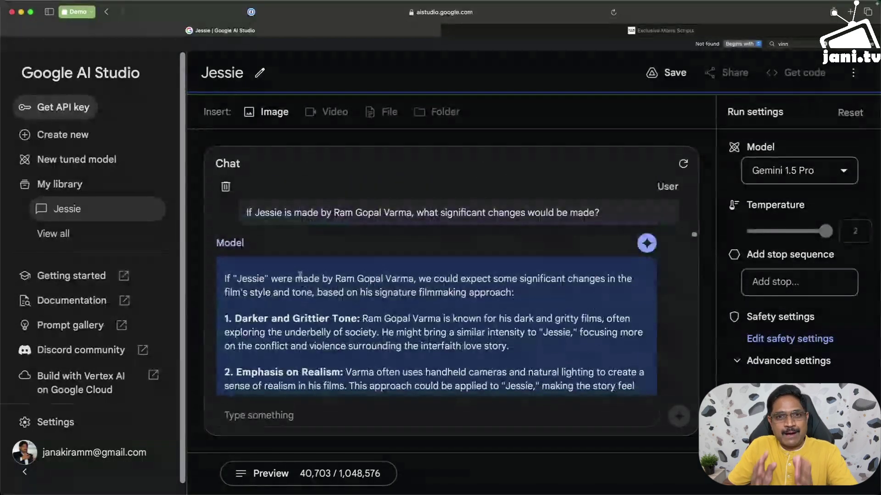
pyautogui.scroll(-1, 300, 275)
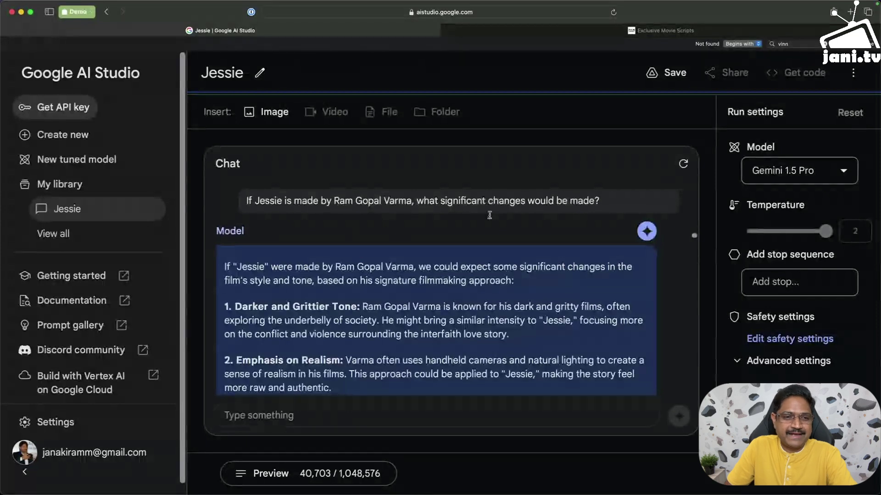
pyautogui.scroll(-3, 491, 221)
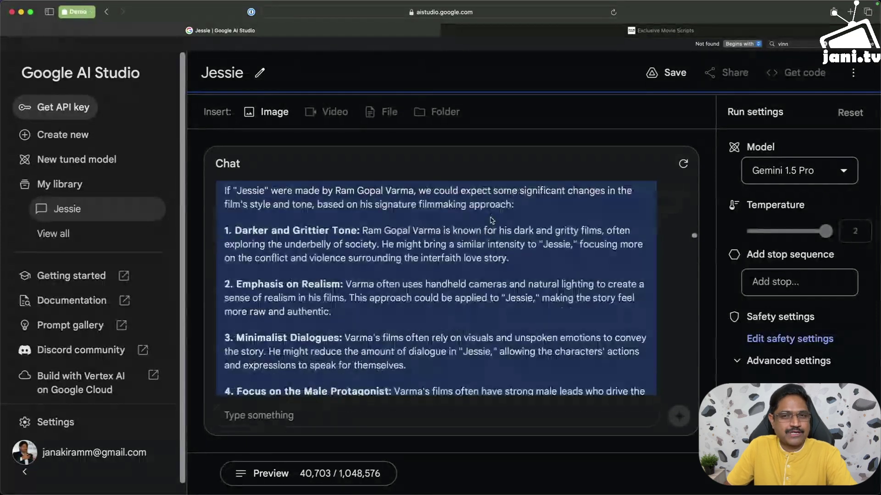
pyautogui.scroll(1, 491, 220)
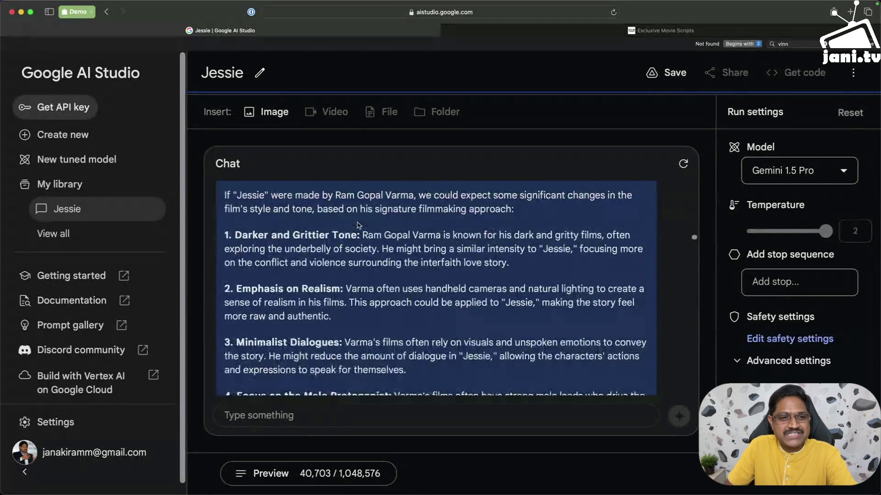
pyautogui.scroll(-1, 359, 225)
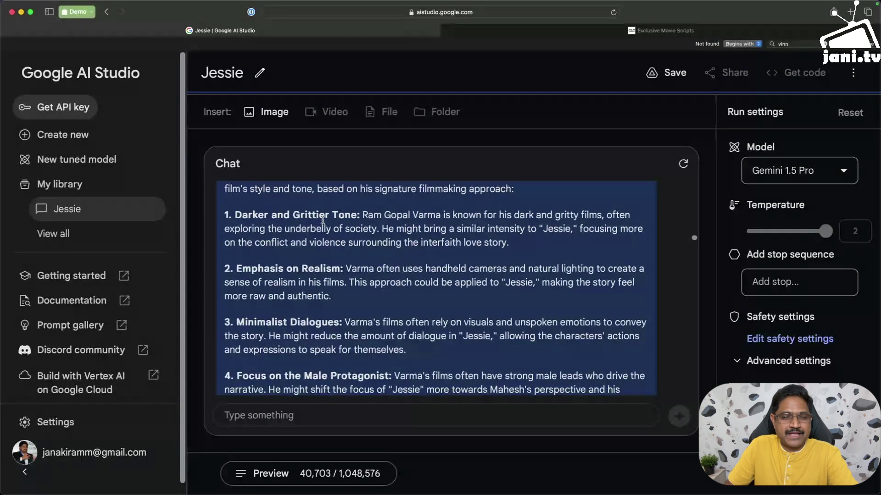
pyautogui.scroll(-2, 321, 223)
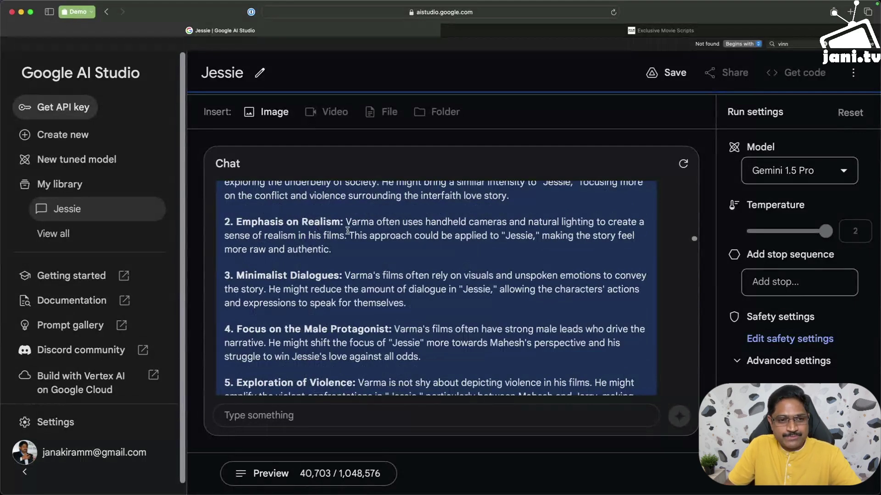
pyautogui.scroll(-1, 347, 230)
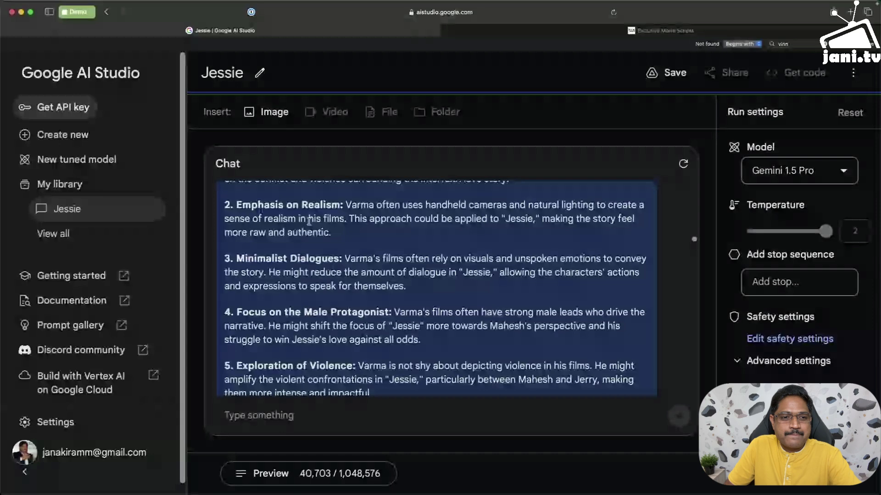
pyautogui.scroll(-2, 293, 227)
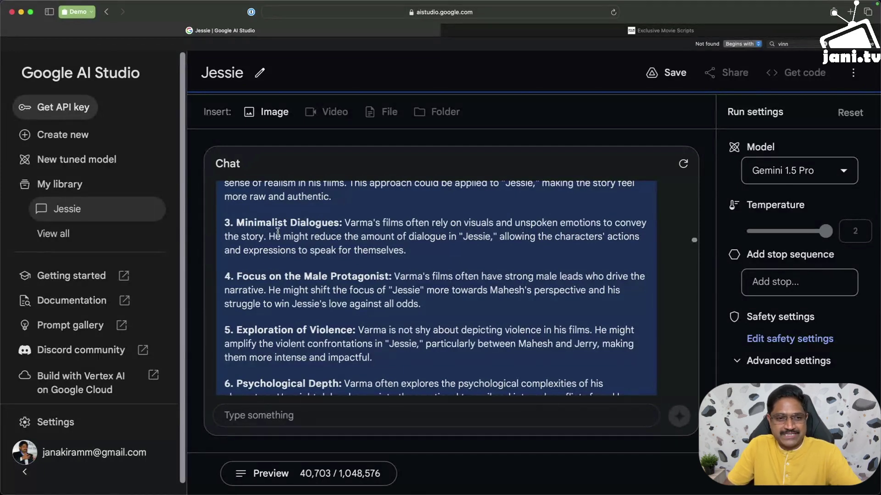
# Read Unconventional Music and Cinematography and the graphic-content caveat, continuing to the Telugu cast question
pyautogui.scroll(-1, 277, 232)
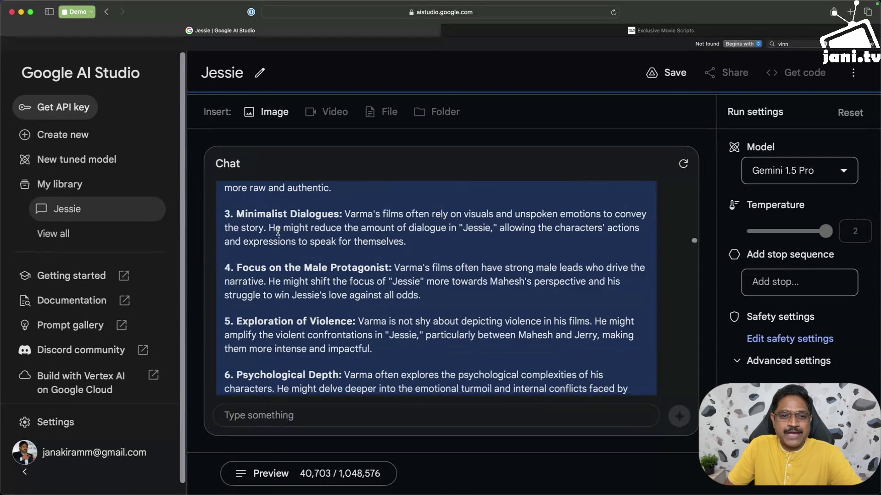
pyautogui.scroll(-5, 277, 231)
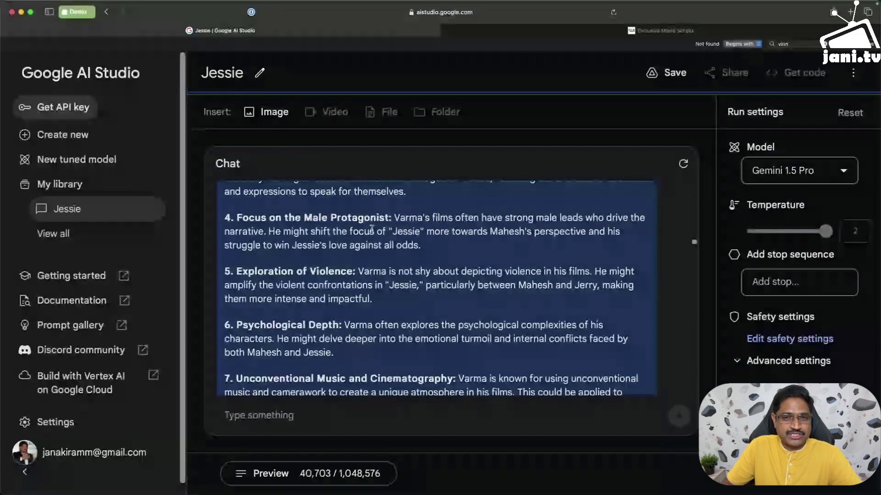
pyautogui.scroll(1, 372, 230)
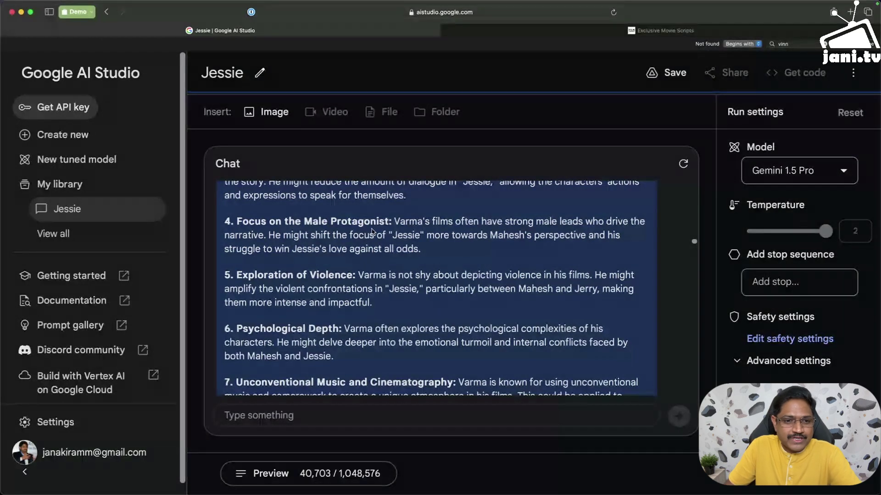
pyautogui.scroll(-2, 372, 232)
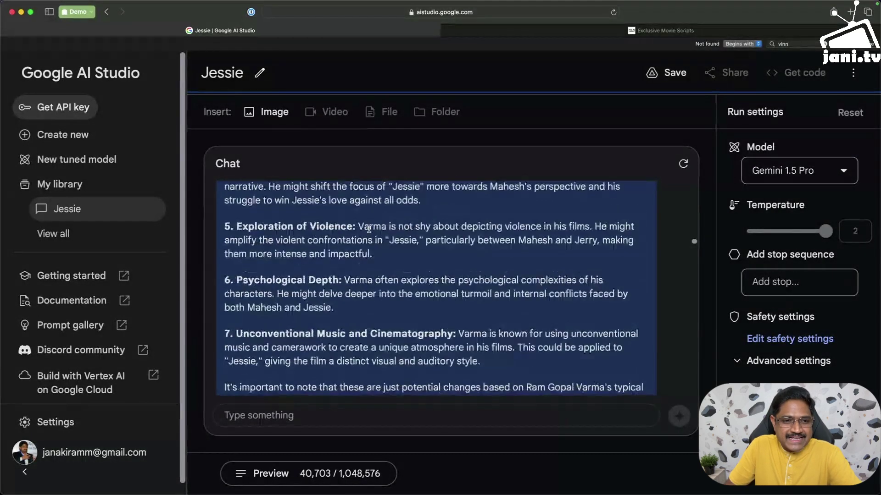
pyautogui.scroll(-1, 317, 254)
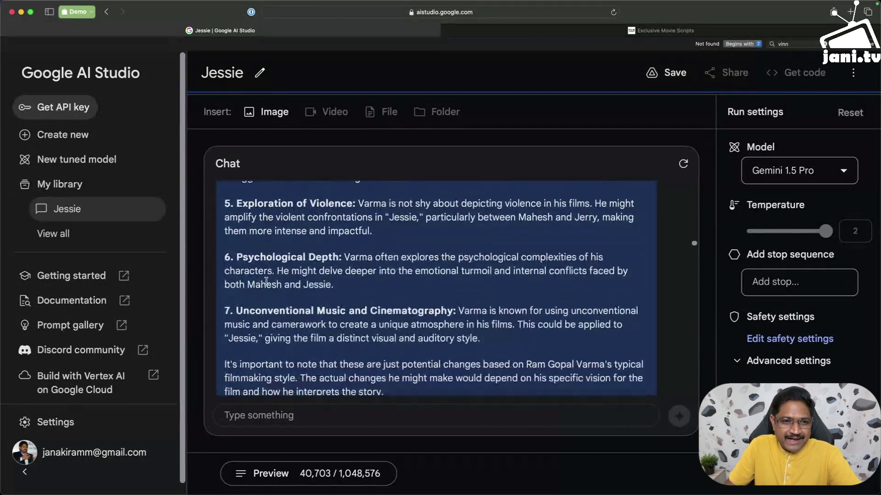
pyautogui.scroll(-2, 266, 281)
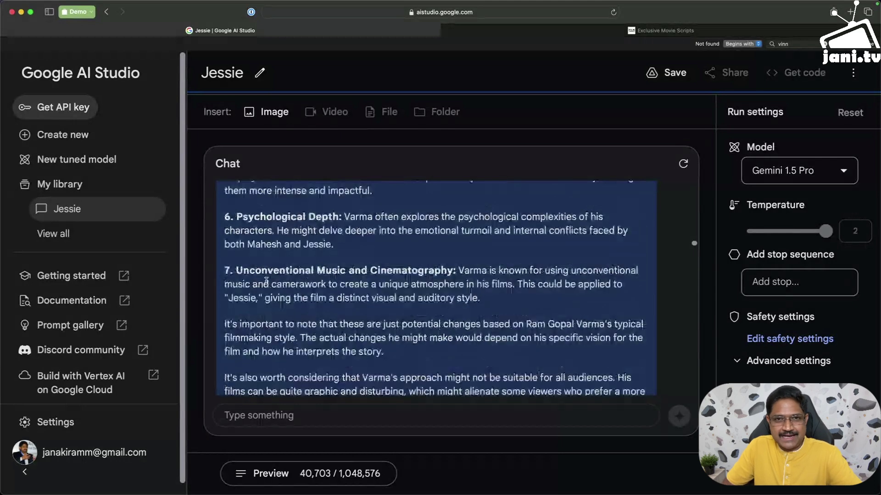
pyautogui.scroll(-1, 266, 281)
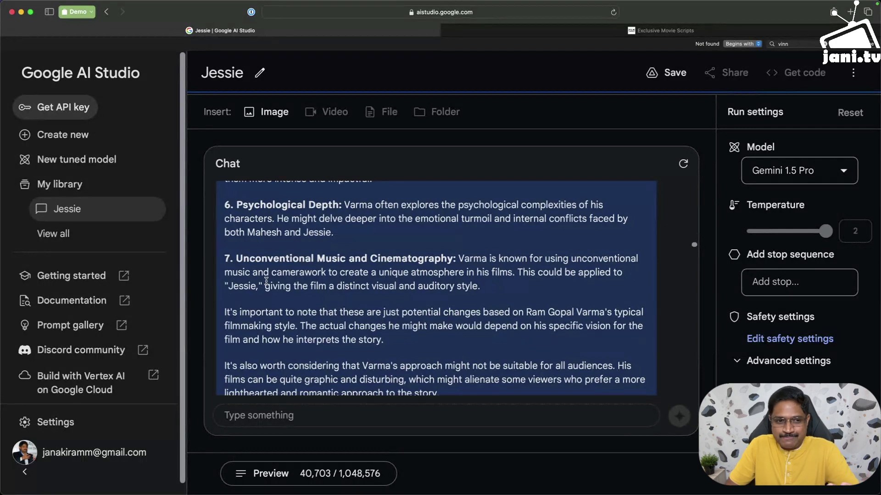
pyautogui.scroll(-1, 266, 281)
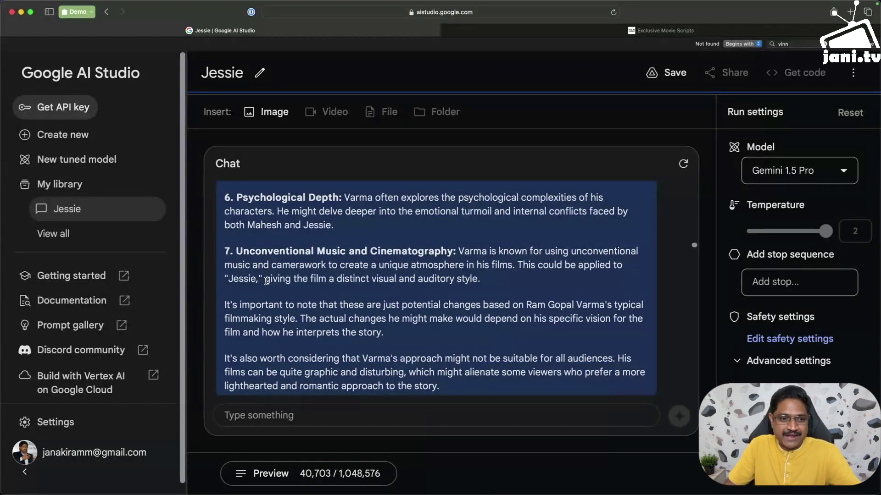
pyautogui.scroll(-5, 266, 281)
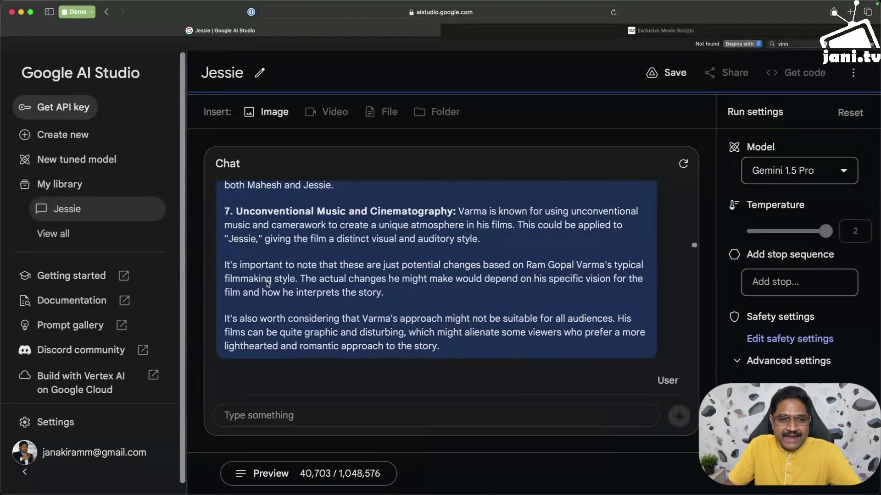
# Scroll the cast reply to the Vivek and Jerry suggestions, briefly highlighting Naga Chaitanya
pyautogui.scroll(-3, 276, 280)
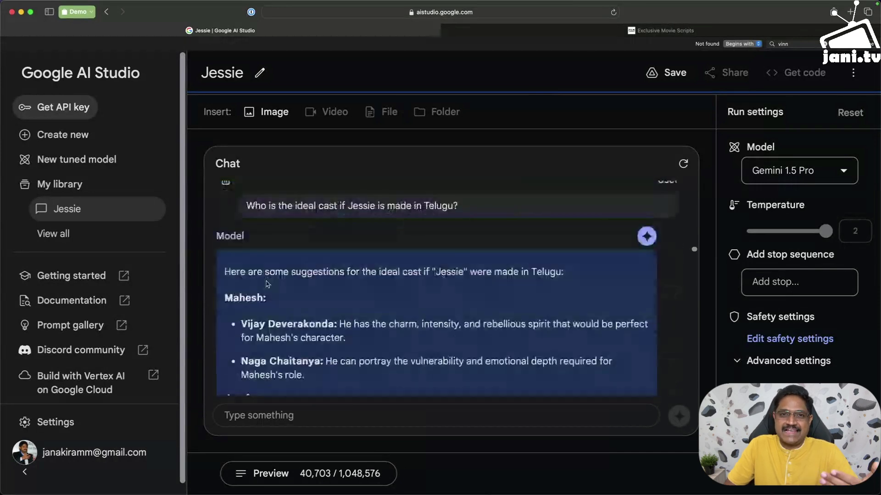
pyautogui.scroll(3, 298, 282)
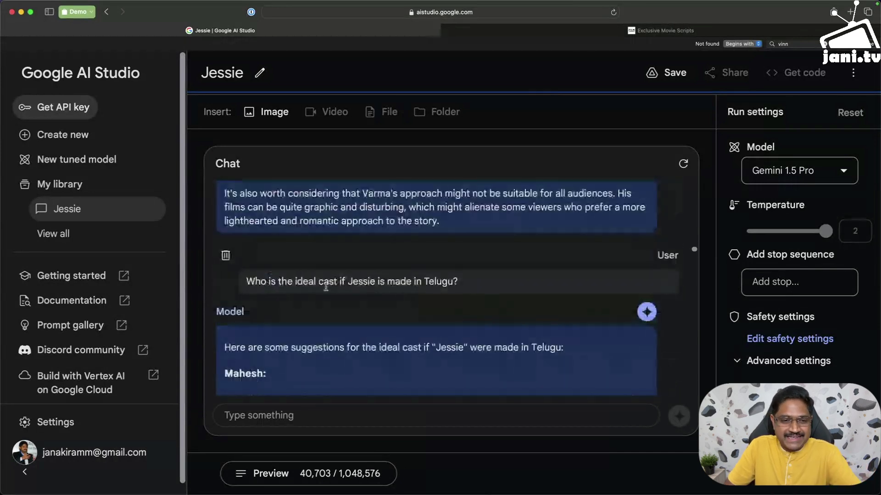
pyautogui.scroll(-3, 326, 287)
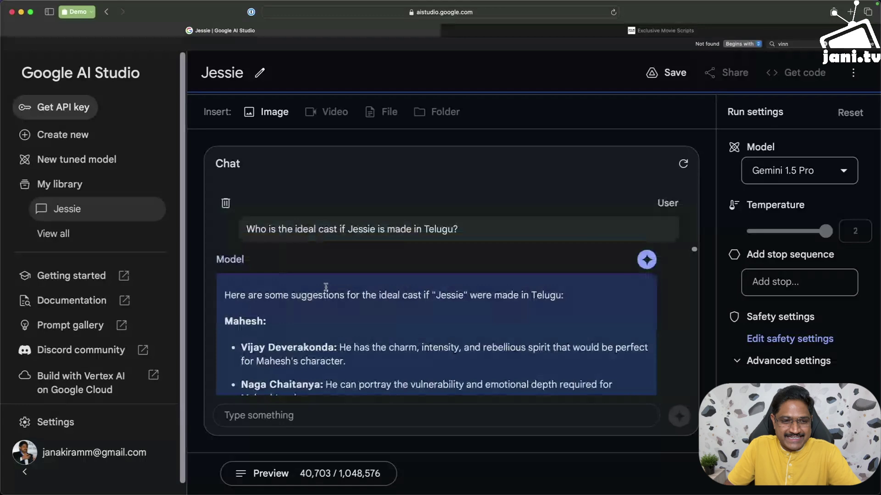
pyautogui.scroll(-4, 327, 290)
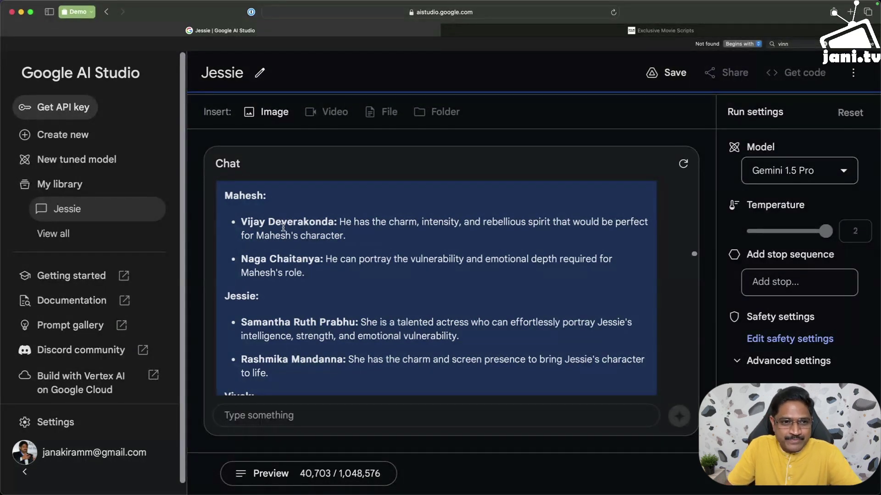
pyautogui.scroll(5, 283, 228)
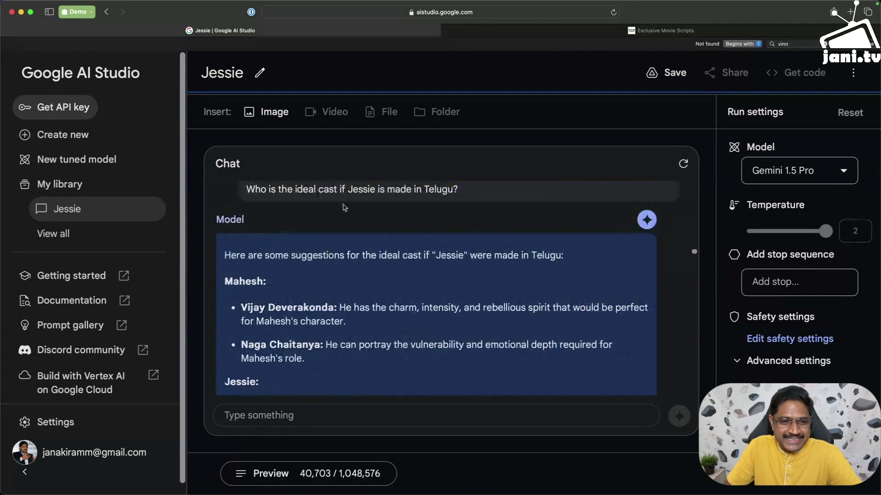
pyautogui.scroll(-5, 344, 208)
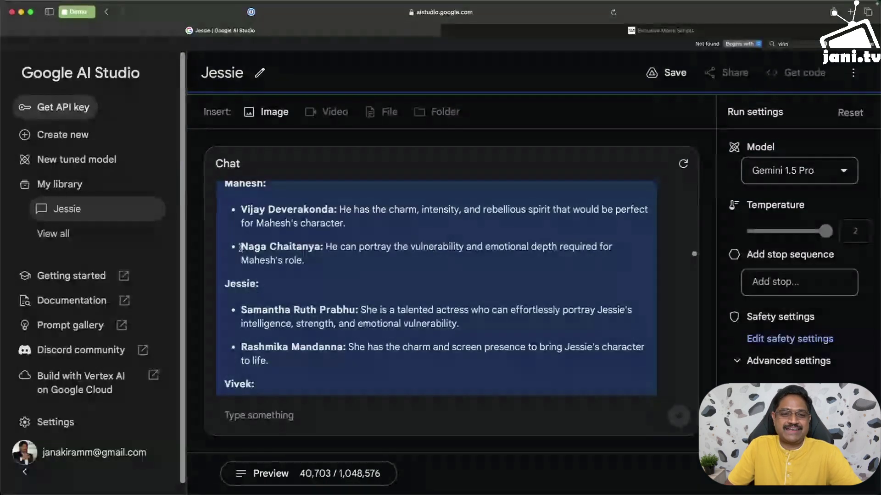
pyautogui.moveTo(241, 247); pyautogui.dragTo(320, 247)
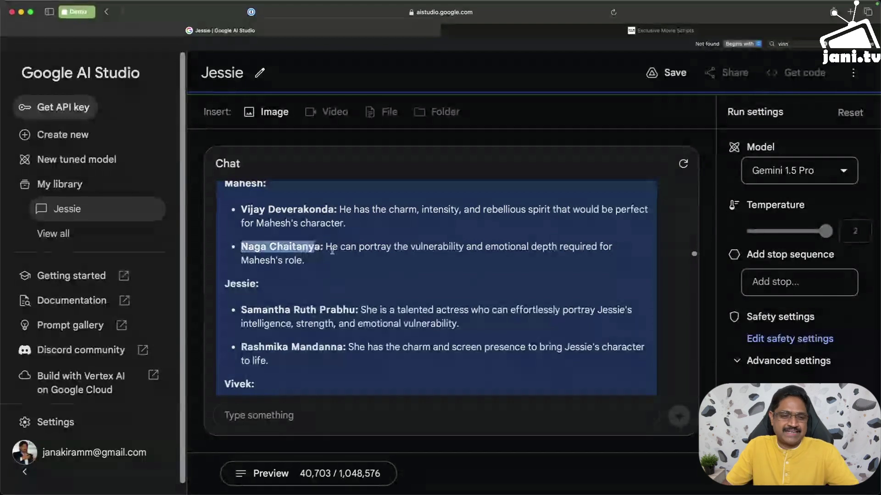
pyautogui.click(332, 250)
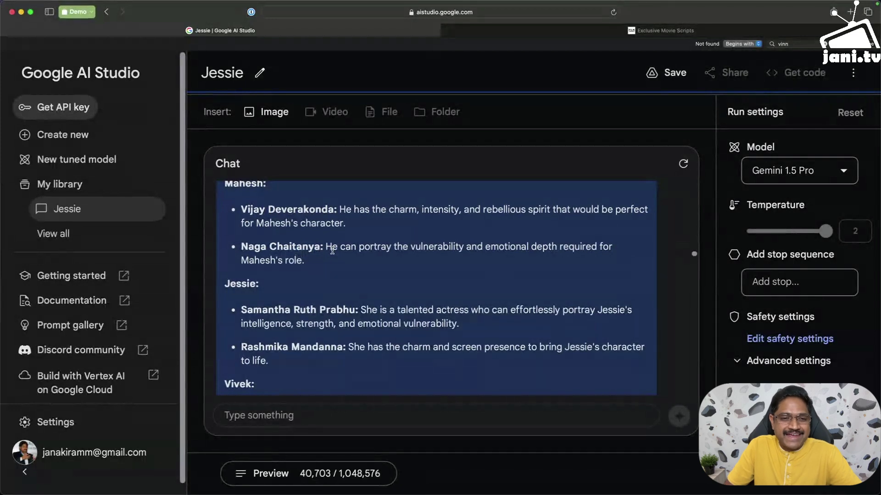
pyautogui.scroll(-4, 332, 250)
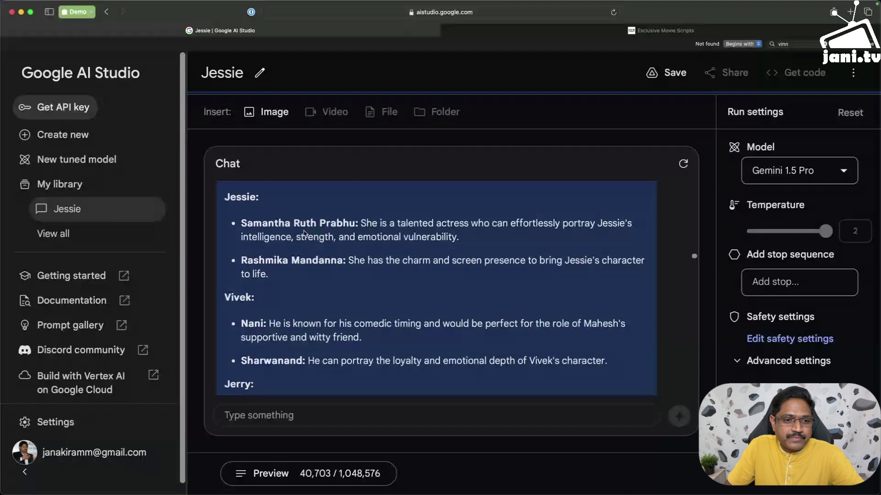
# Read past Jessie's Father to the director picks Sekhar Kammula and Trivikram Srinivas and the chemistry note
pyautogui.scroll(-2, 303, 234)
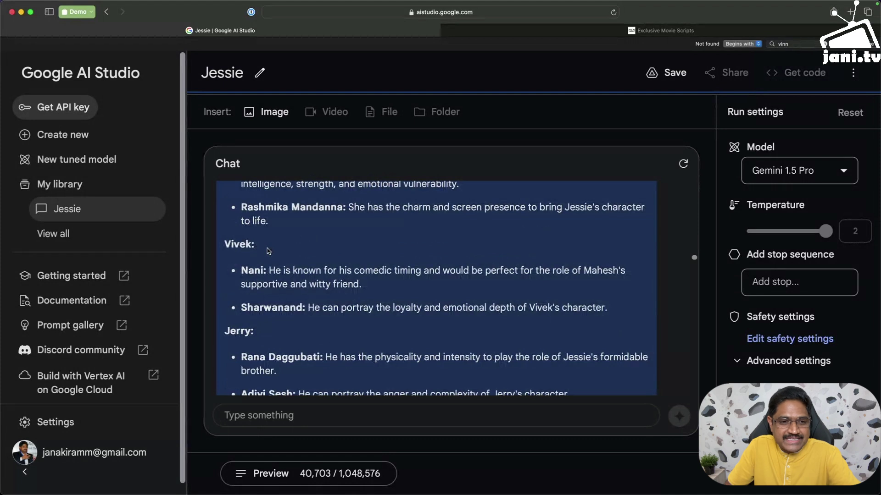
pyautogui.scroll(-1, 268, 251)
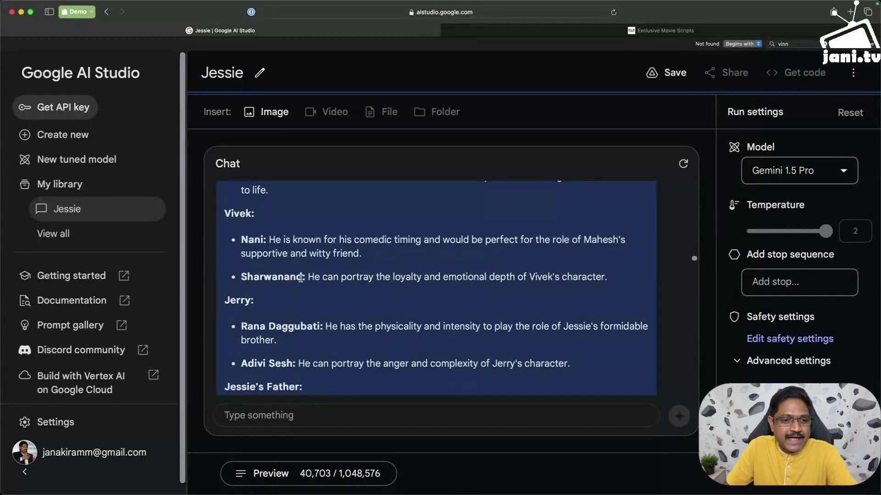
pyautogui.scroll(-2, 301, 278)
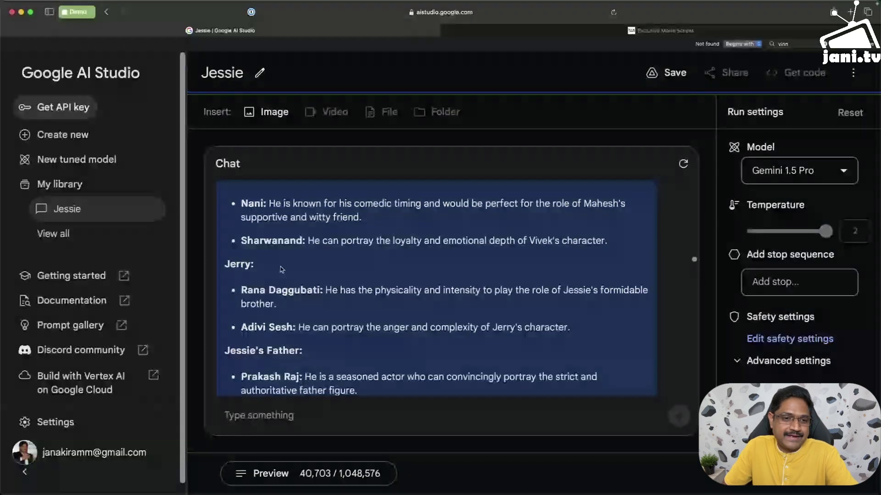
pyautogui.scroll(-3, 282, 270)
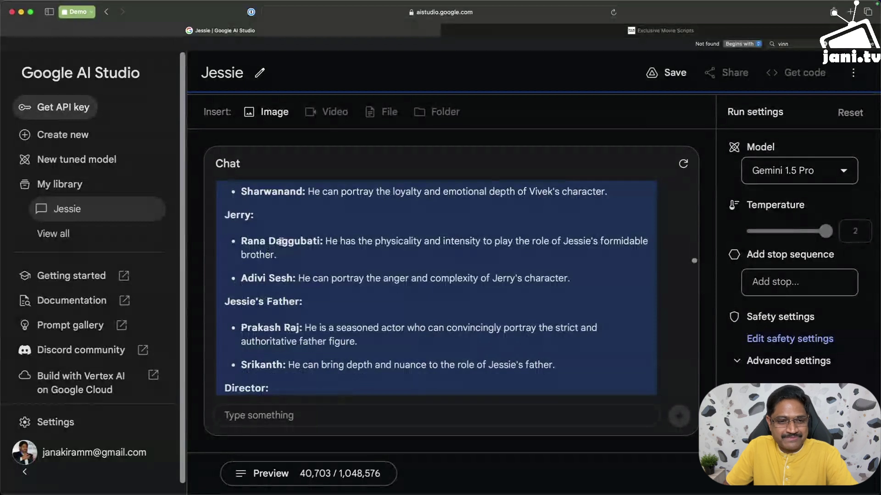
pyautogui.scroll(-1, 314, 274)
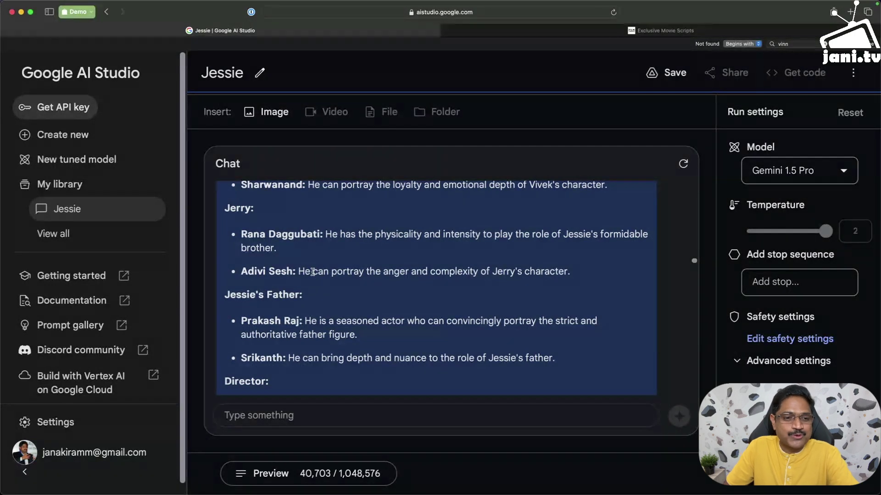
pyautogui.scroll(-2, 312, 272)
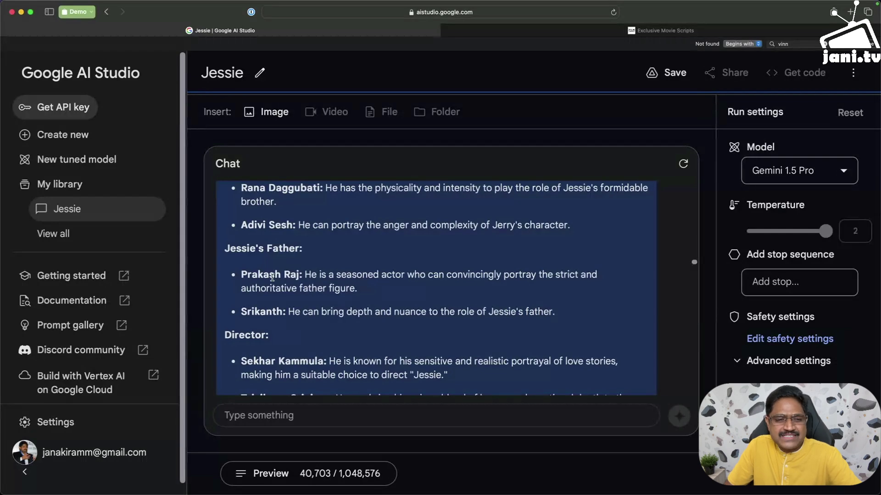
pyautogui.scroll(-2, 272, 278)
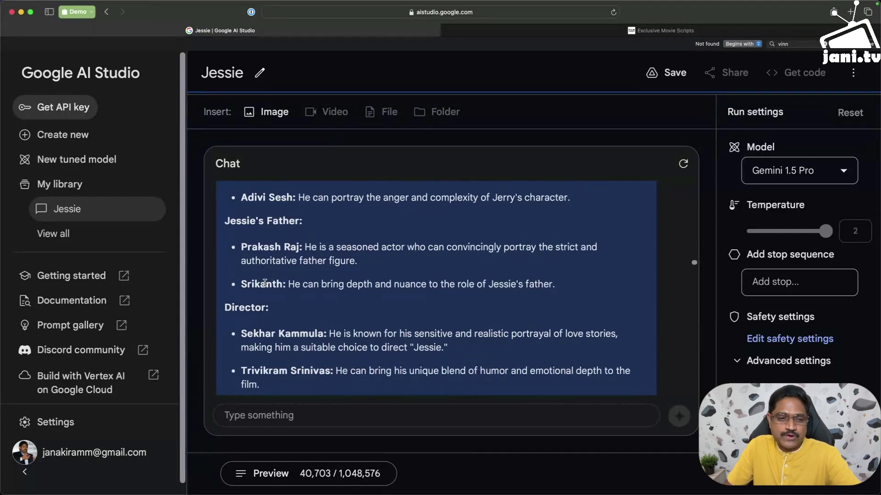
pyautogui.scroll(-3, 264, 283)
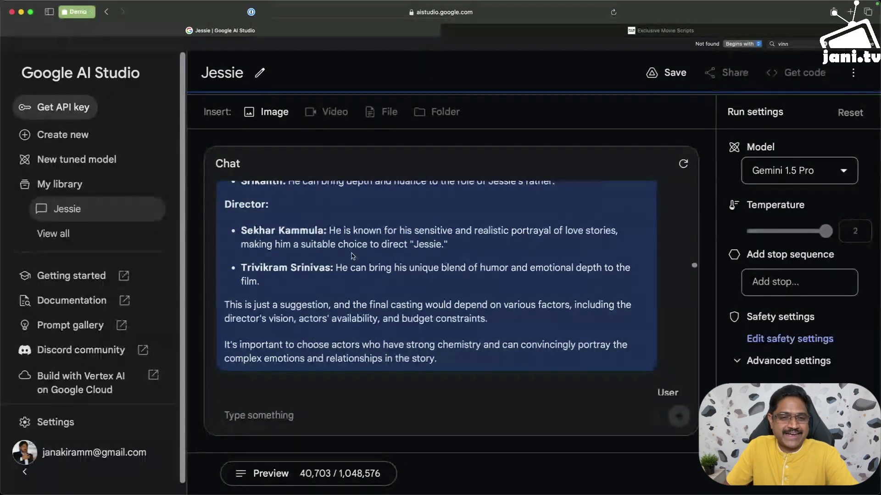
# Scroll to the music-director question and the reply opening with A.R. Rahman
pyautogui.scroll(-1, 352, 255)
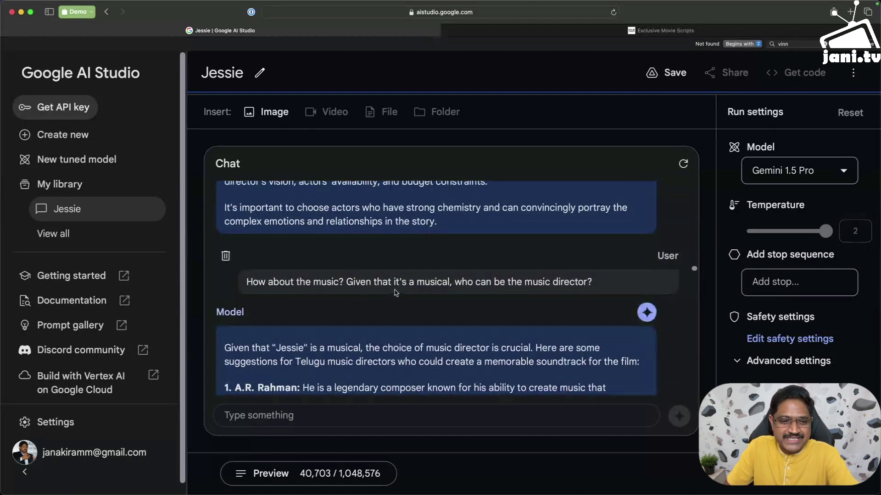
# Read the five suggested composers and the 'Is this already made in Telugu?' answer
pyautogui.scroll(-5, 395, 293)
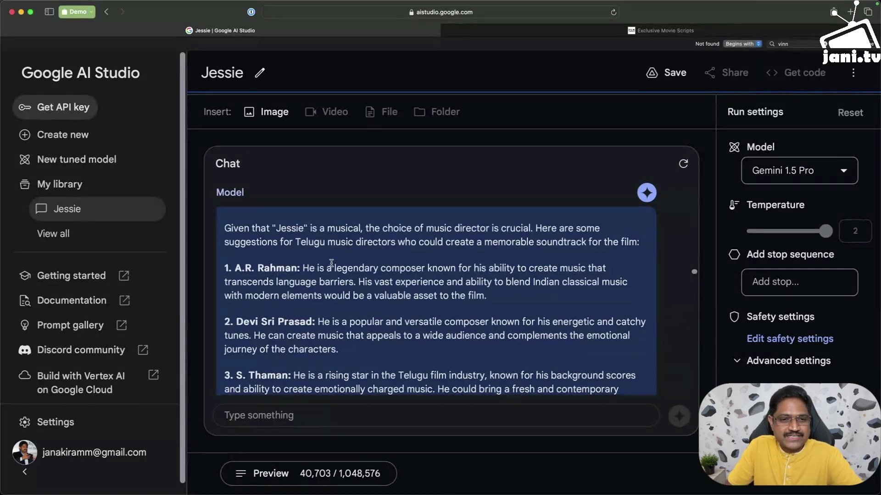
pyautogui.scroll(-2, 332, 264)
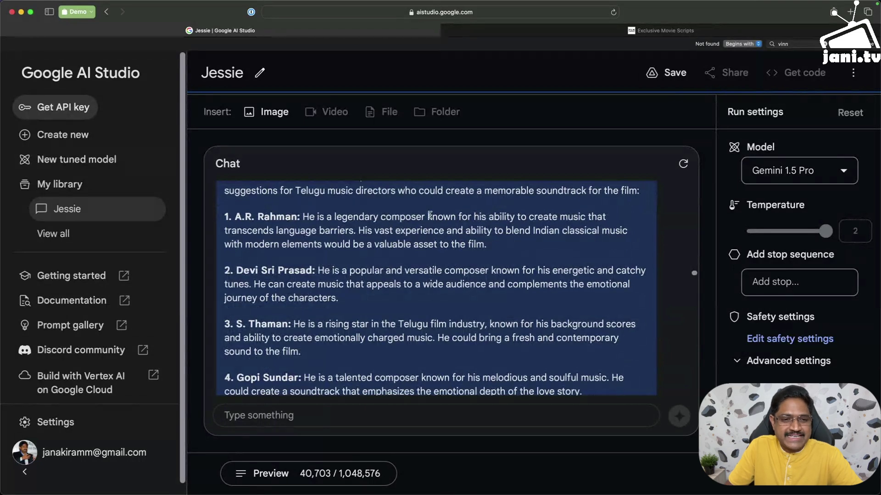
pyautogui.scroll(-2, 337, 275)
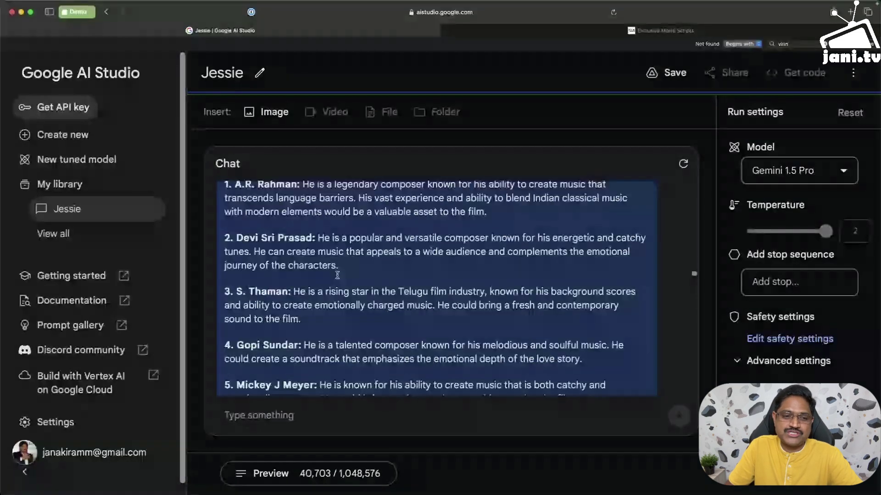
pyautogui.scroll(-4, 338, 275)
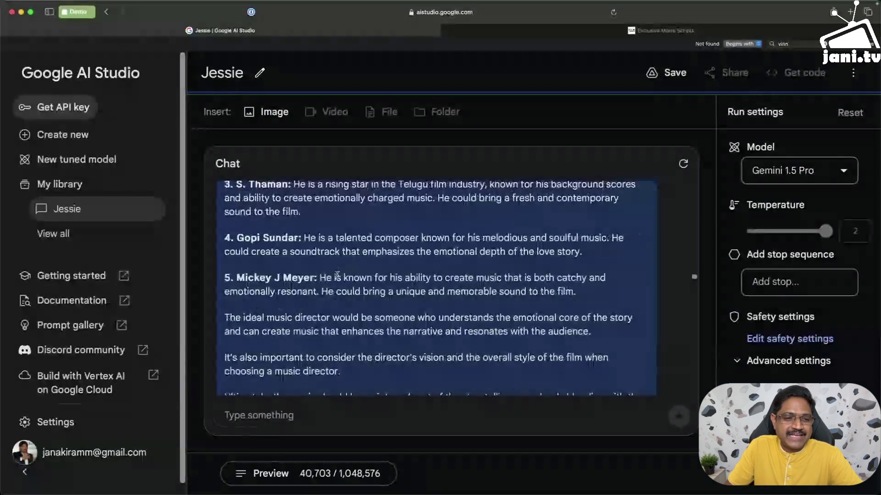
pyautogui.scroll(-5, 337, 275)
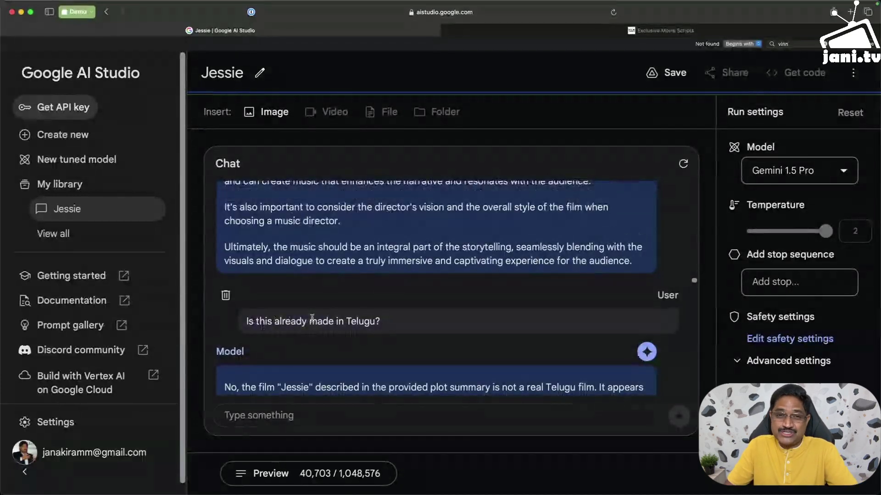
# Scroll past the reply calling Jessie a 2011 film to the 90s Telugu cast question
pyautogui.scroll(-2, 312, 318)
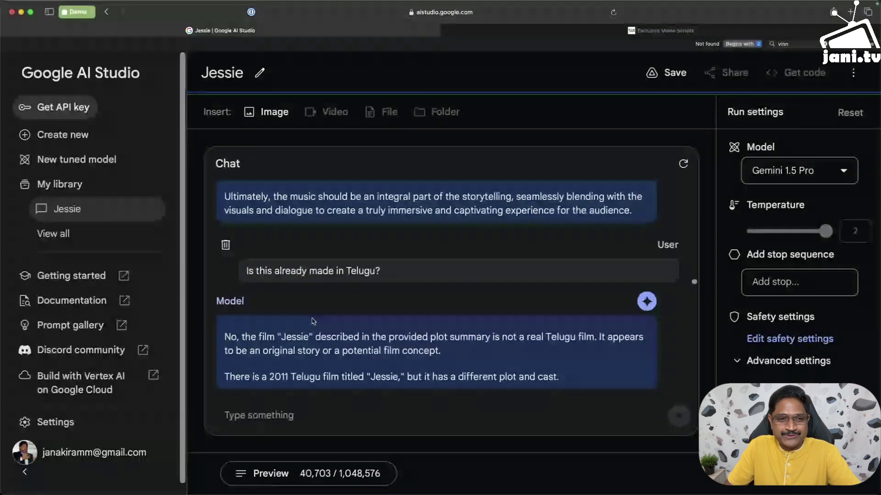
pyautogui.scroll(-2, 313, 321)
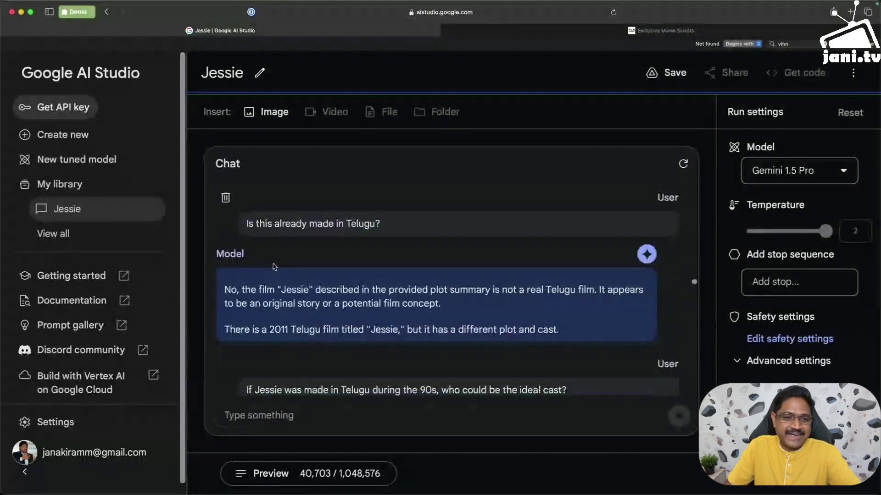
pyautogui.scroll(-2, 274, 242)
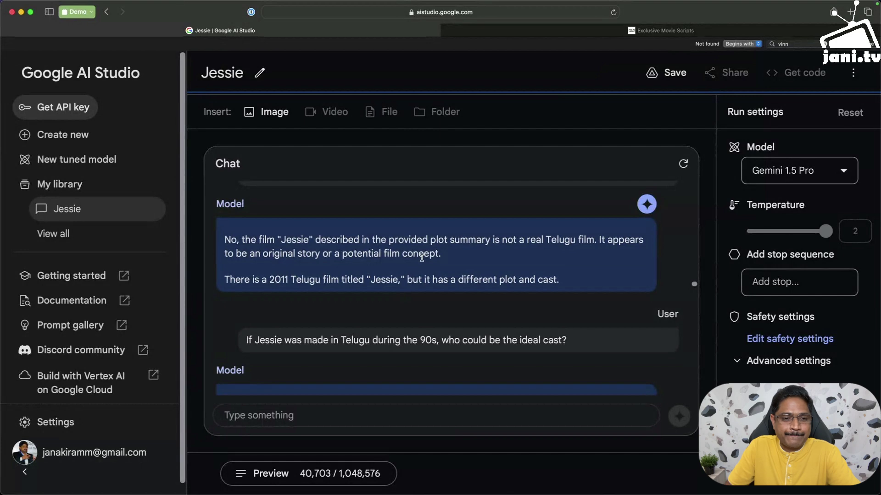
# Scroll the 90s cast reply to directors Ram Gopal Varma and Krishna Vamsi and its caveat
pyautogui.scroll(-3, 422, 258)
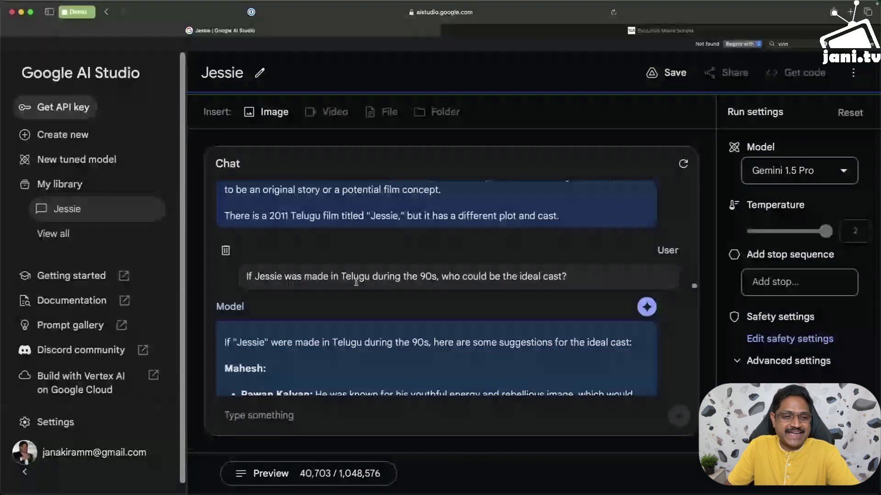
pyautogui.scroll(-1, 356, 283)
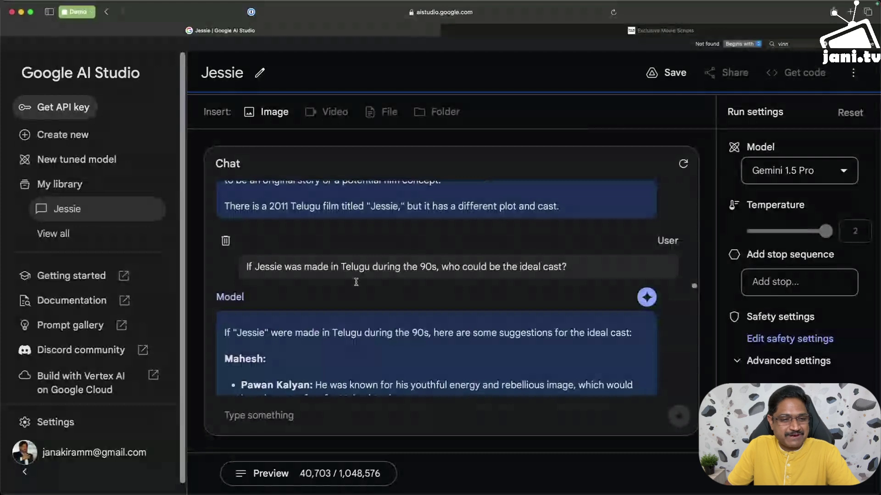
pyautogui.scroll(-3, 356, 282)
pyautogui.scroll(-2, 302, 297)
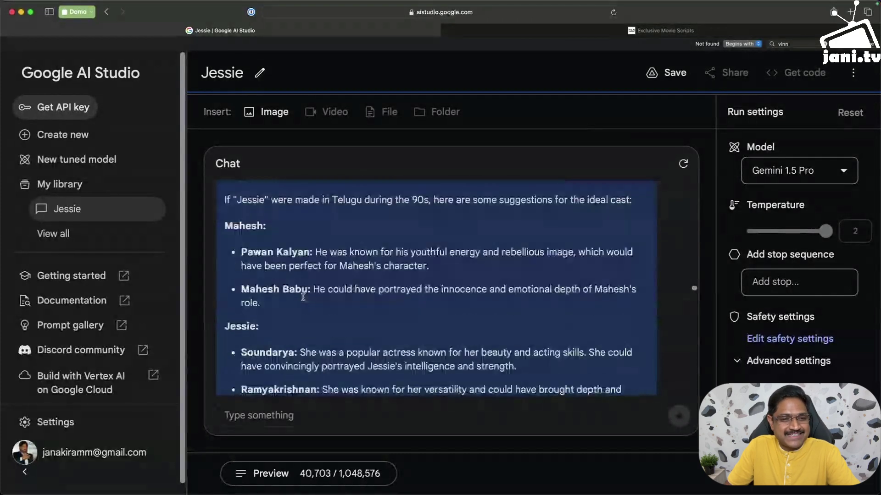
pyautogui.scroll(-4, 302, 297)
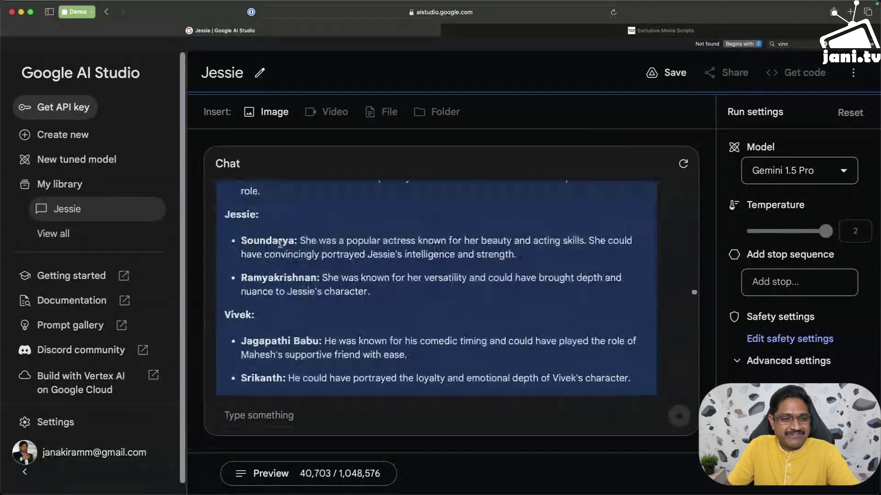
pyautogui.scroll(-2, 275, 275)
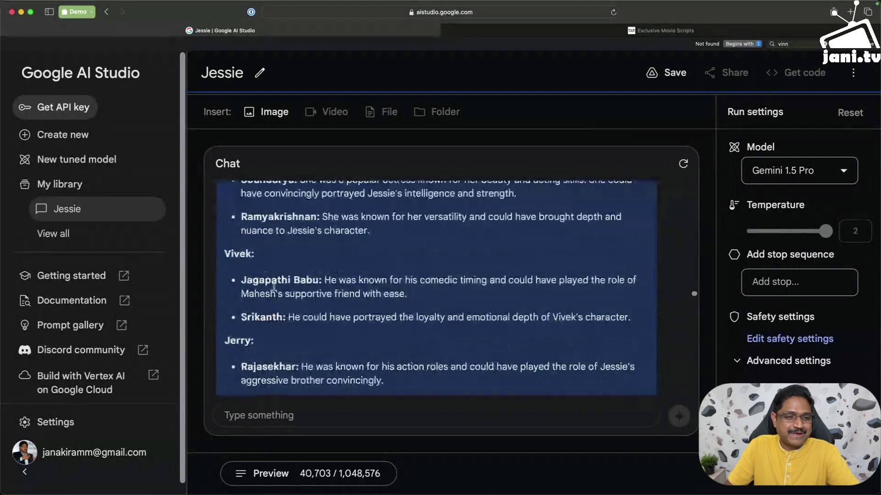
pyautogui.scroll(-1, 277, 305)
pyautogui.scroll(-3, 276, 306)
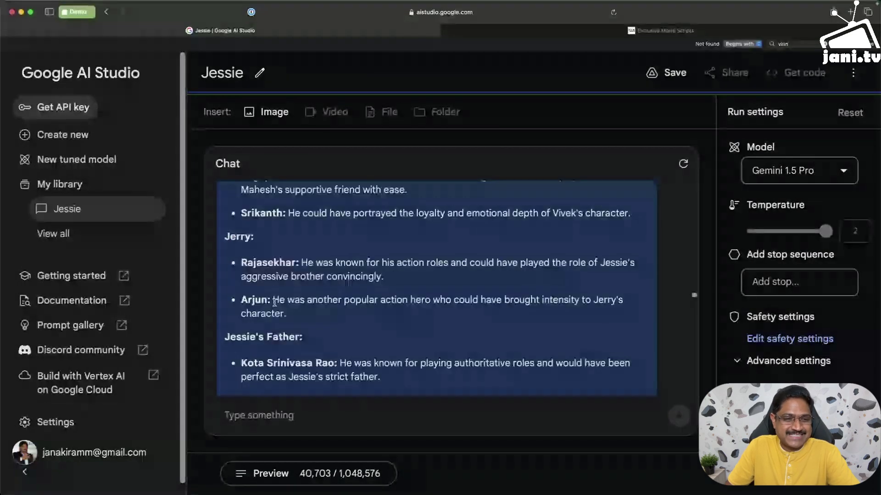
pyautogui.scroll(-2, 275, 296)
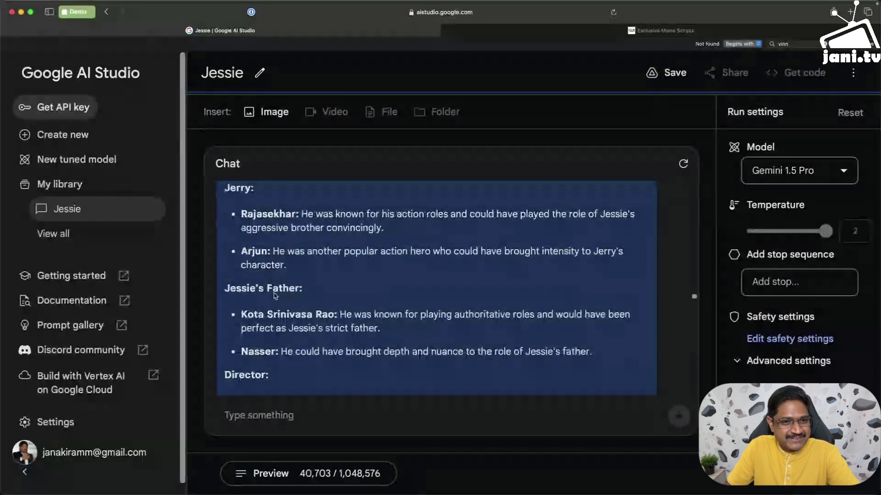
pyautogui.scroll(-3, 275, 296)
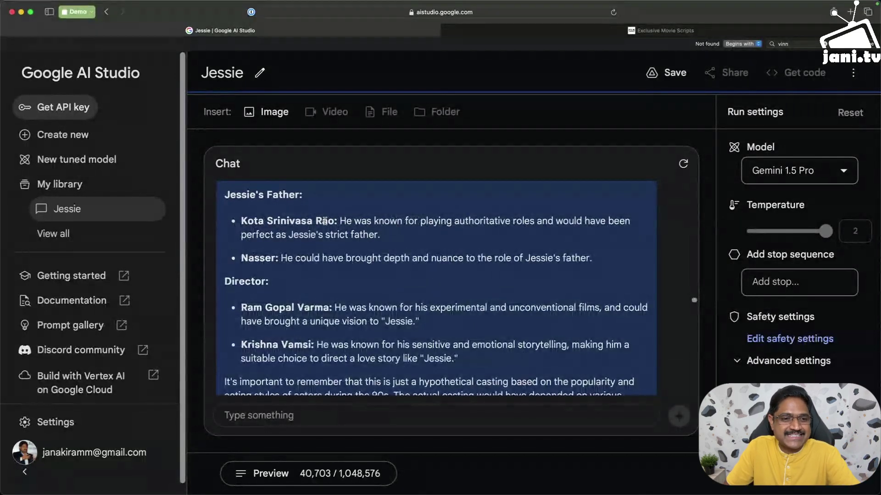
pyautogui.scroll(-2, 324, 221)
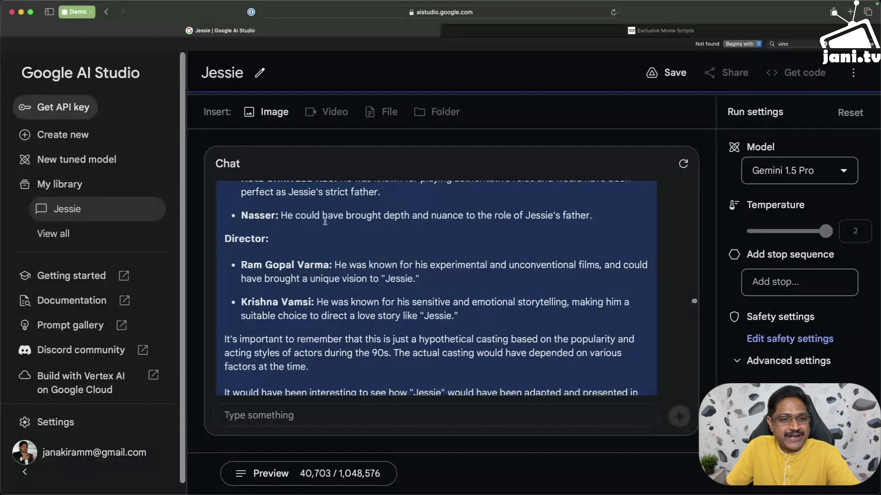
pyautogui.scroll(-1, 324, 221)
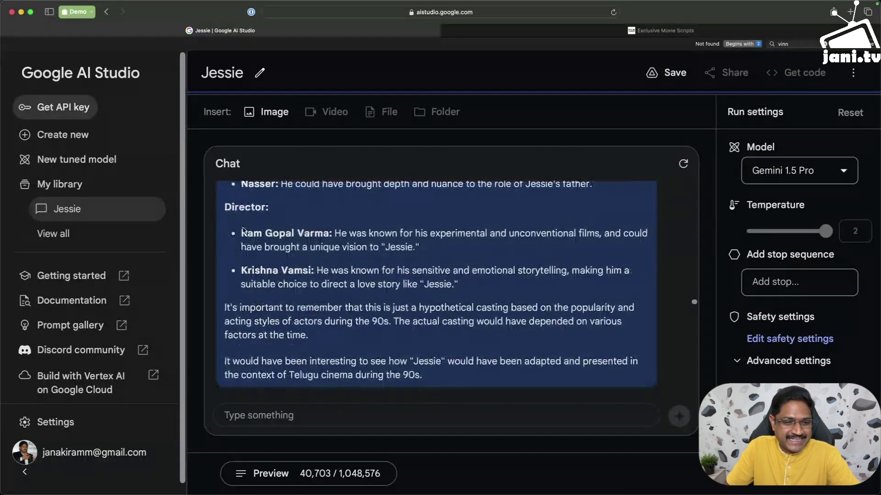
pyautogui.scroll(-3, 271, 235)
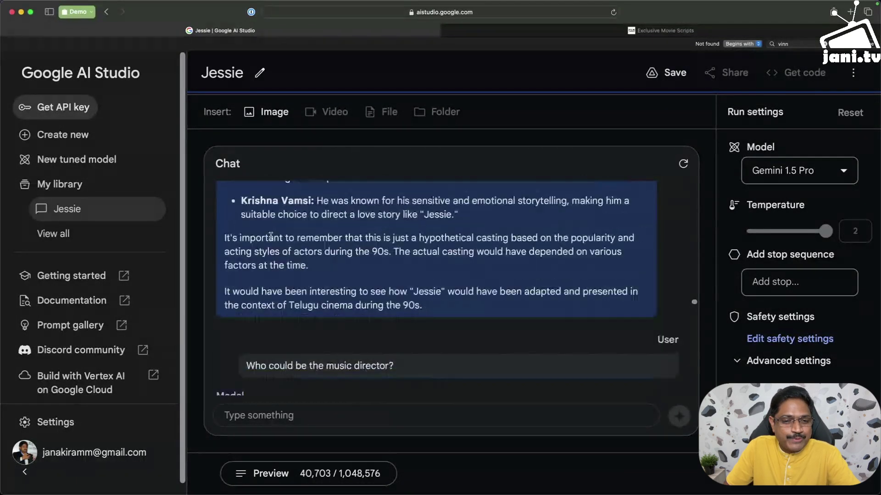
pyautogui.scroll(-2, 271, 236)
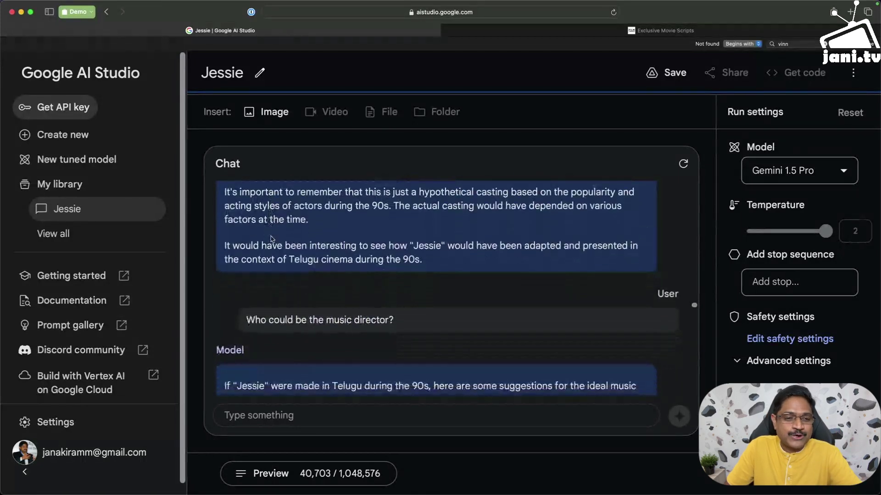
pyautogui.scroll(-5, 271, 238)
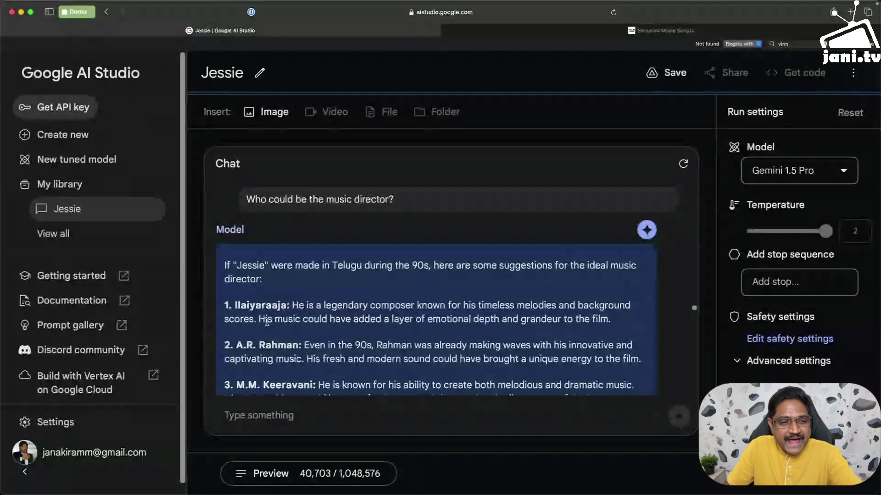
pyautogui.scroll(-2, 267, 321)
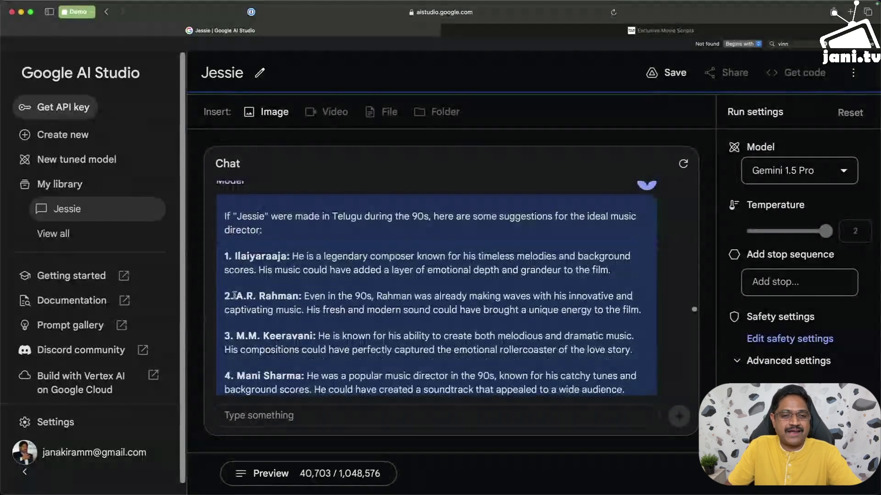
pyautogui.moveTo(235, 296); pyautogui.dragTo(300, 296)
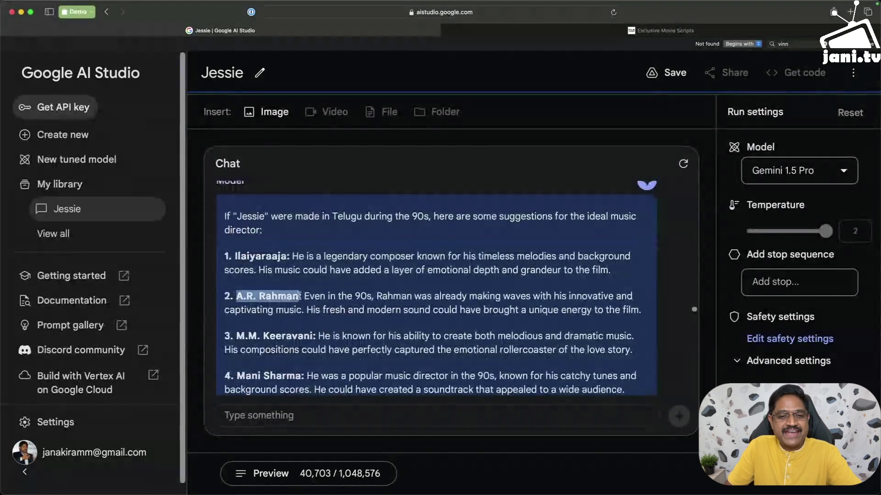
pyautogui.click(374, 296)
pyautogui.scroll(-1, 381, 296)
pyautogui.scroll(-1, 381, 296)
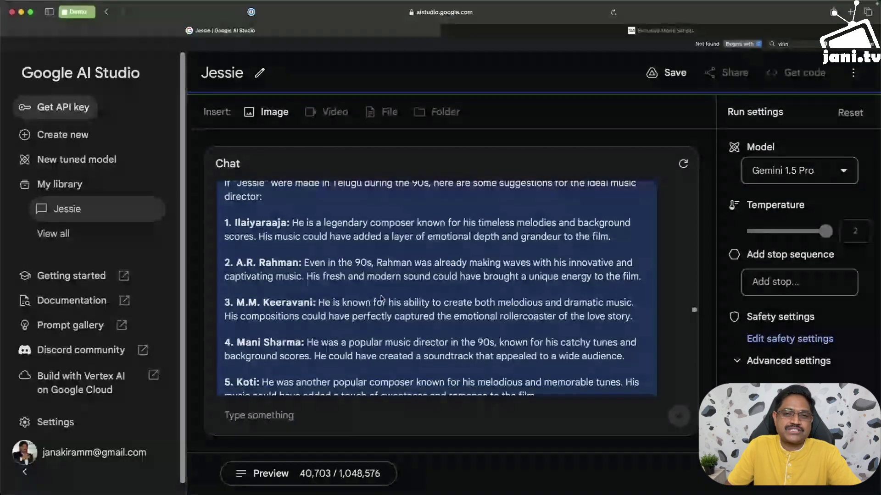
pyautogui.scroll(-1, 381, 298)
pyautogui.scroll(-1, 381, 298)
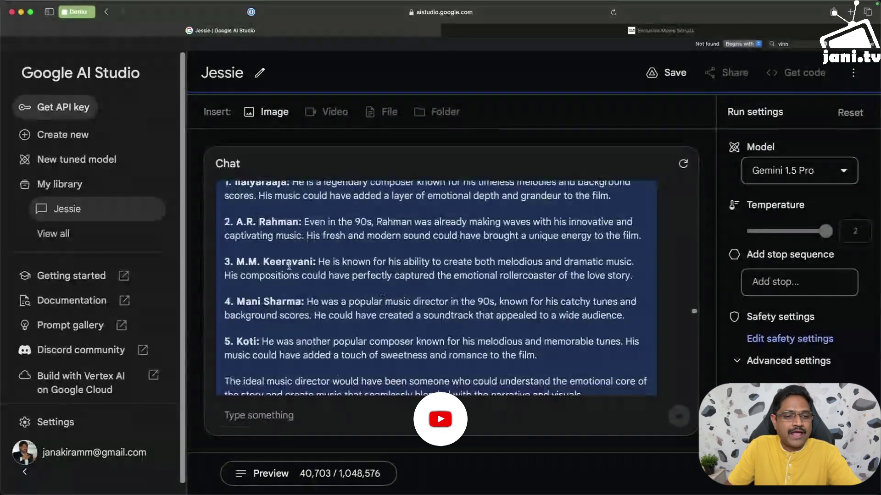
pyautogui.scroll(-5, 289, 266)
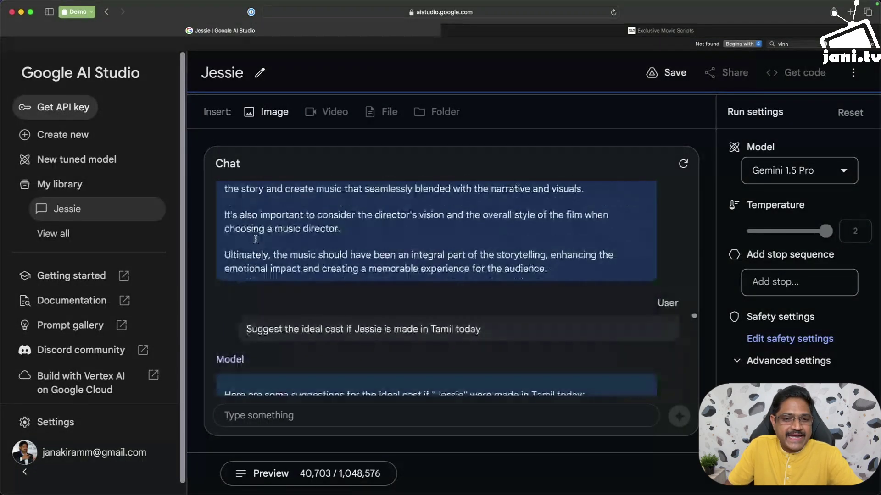
pyautogui.moveTo(334, 317)
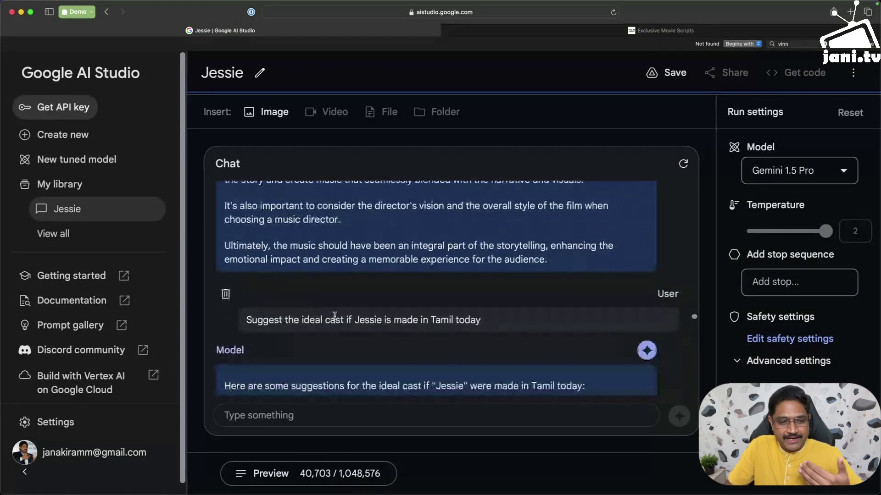
pyautogui.scroll(-5, 334, 317)
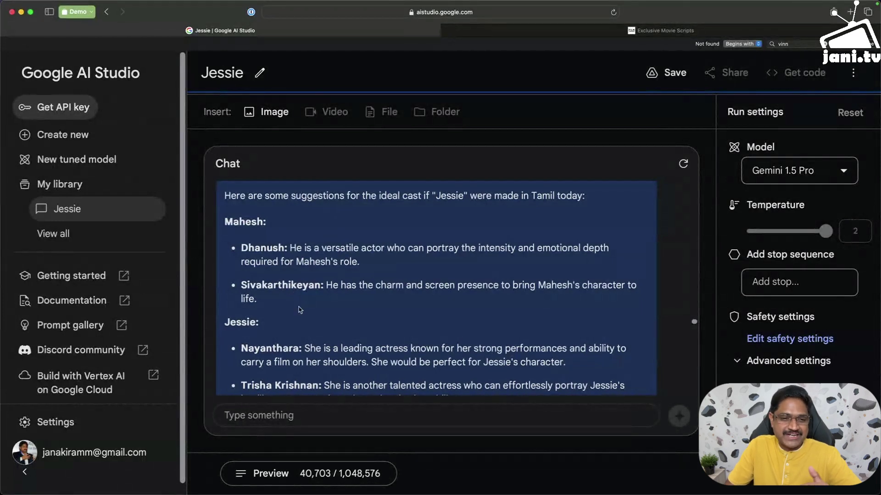
pyautogui.tripleClick(299, 310)
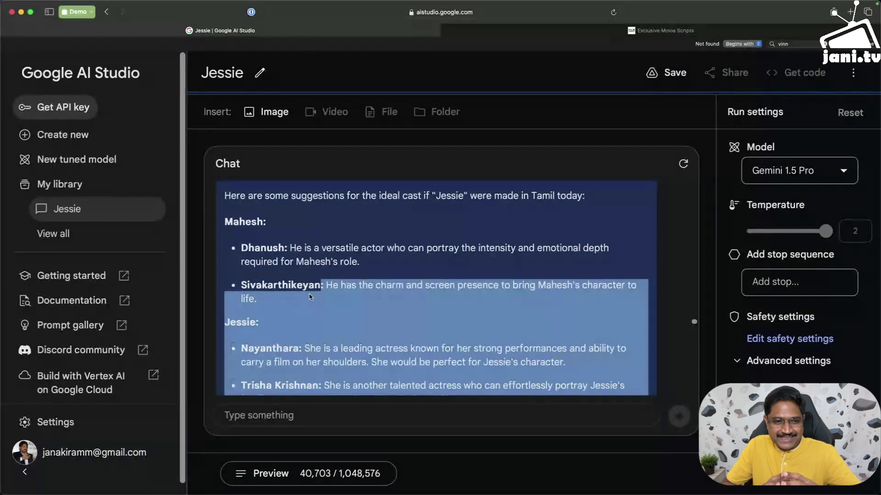
pyautogui.click(311, 298)
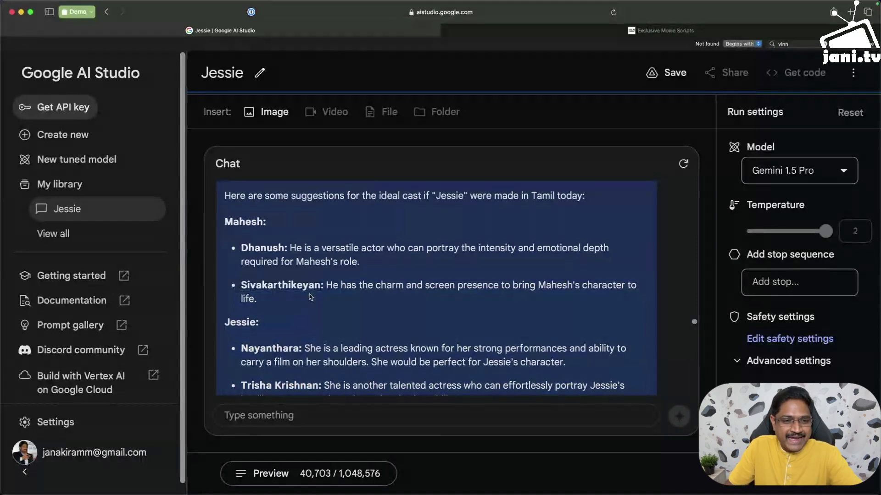
pyautogui.scroll(-3, 311, 297)
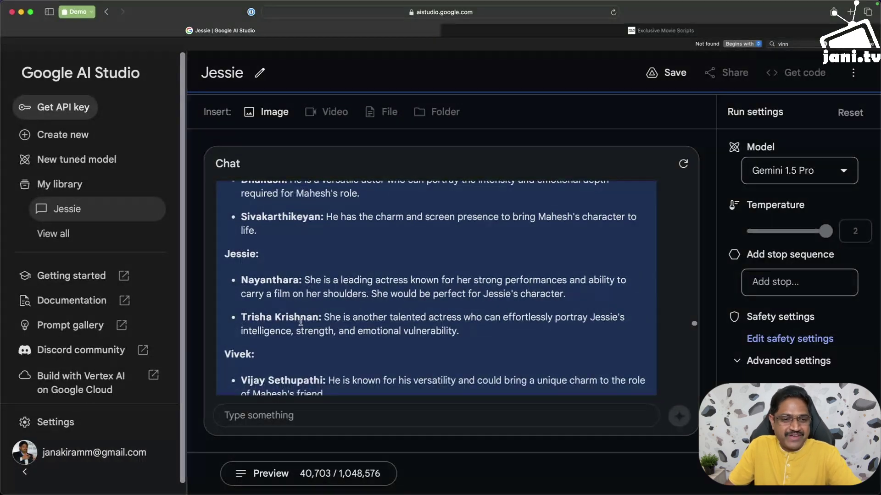
pyautogui.scroll(-3, 300, 322)
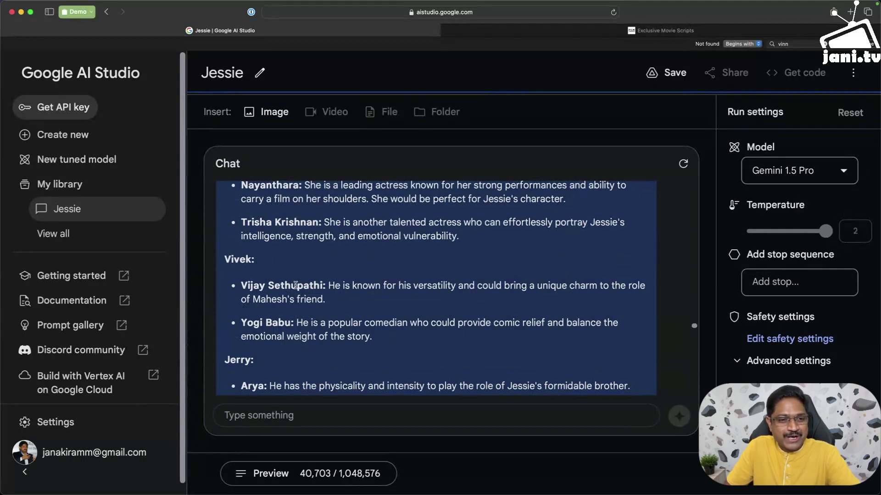
pyautogui.scroll(-2, 295, 285)
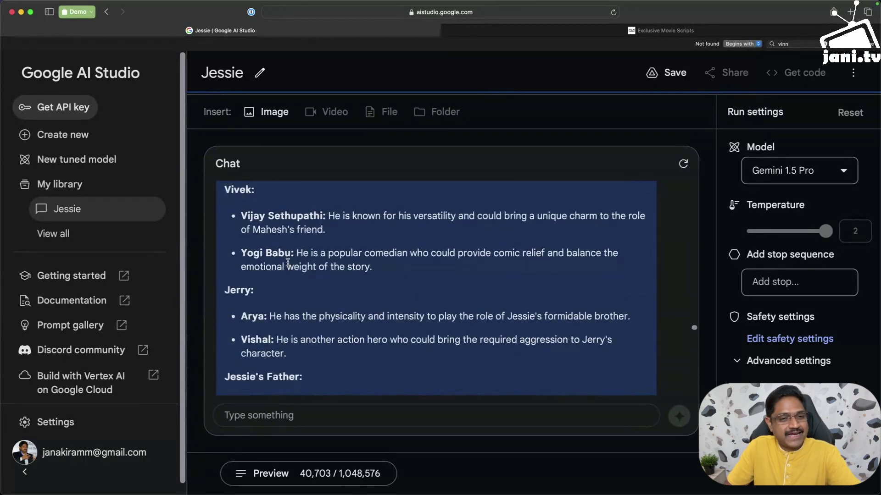
pyautogui.scroll(-2, 288, 262)
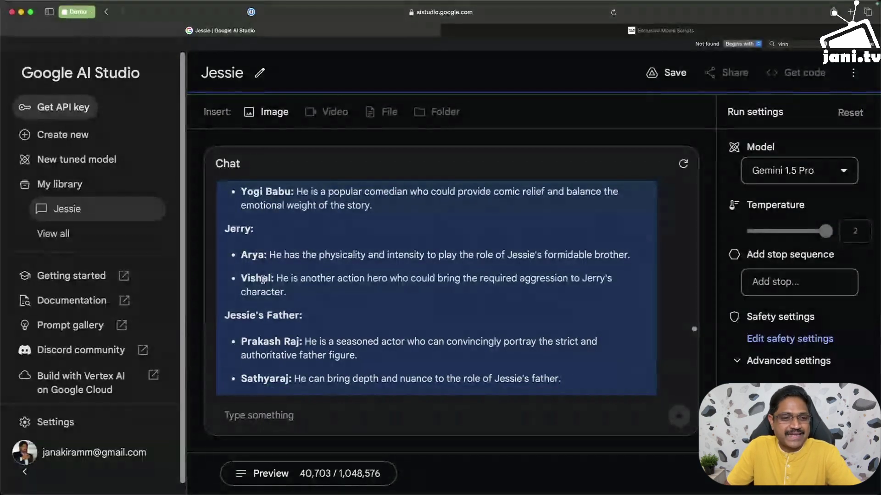
pyautogui.scroll(-2, 263, 280)
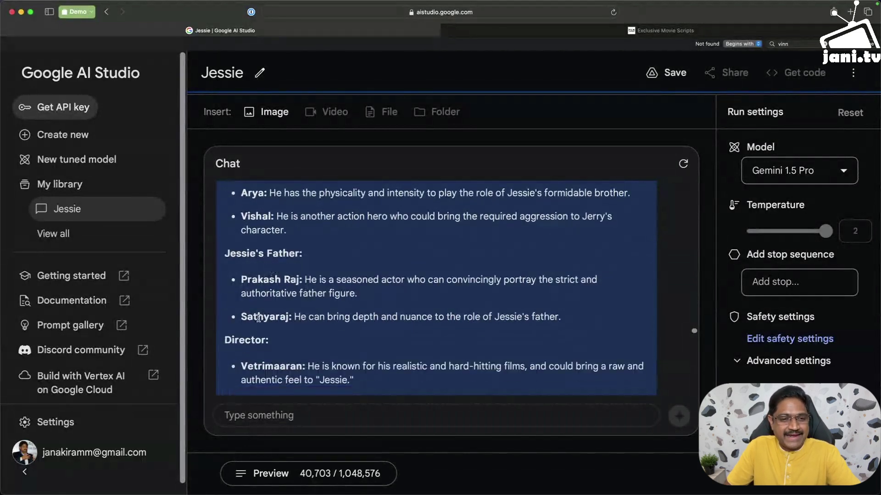
pyautogui.scroll(-3, 260, 302)
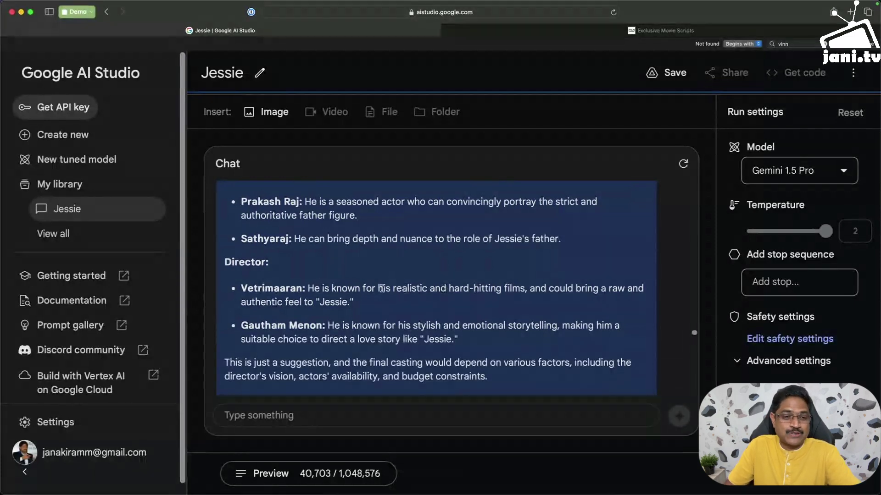
pyautogui.scroll(-2, 381, 288)
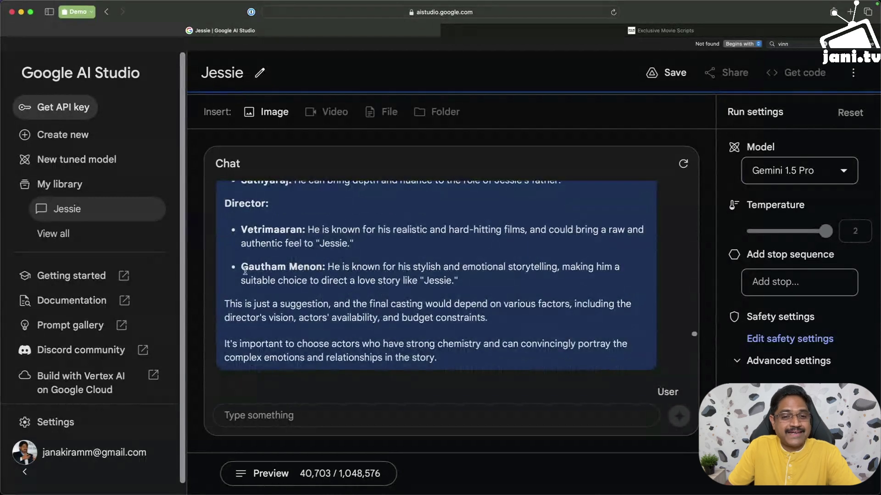
pyautogui.moveTo(242, 269); pyautogui.dragTo(323, 268)
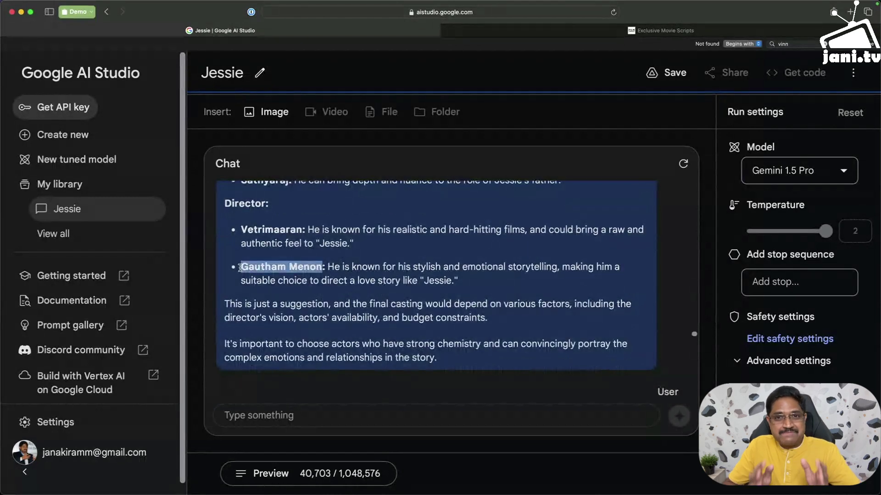
pyautogui.click(331, 271)
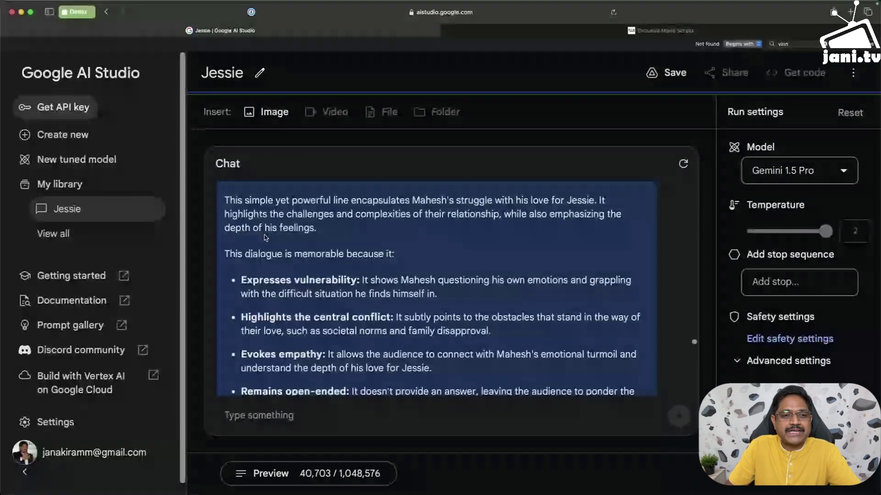
# Scroll up to the quoted line 'why did I fall in love with jessie?'
pyautogui.scroll(2, 244, 220)
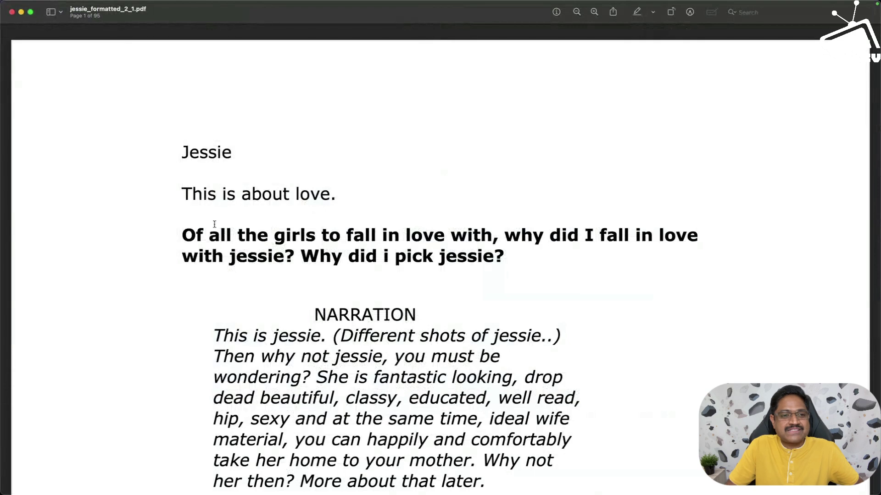
pyautogui.moveTo(180, 207); pyautogui.dragTo(499, 239)
pyautogui.click(452, 229)
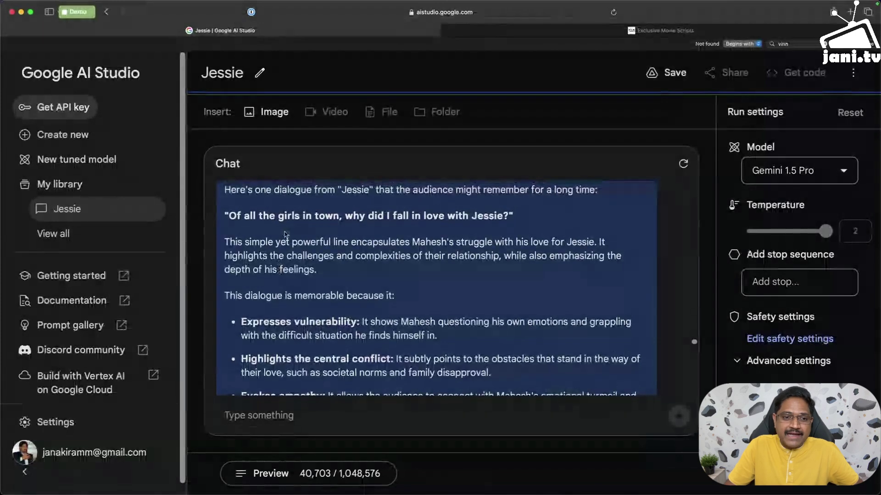
pyautogui.scroll(-1, 285, 234)
pyautogui.scroll(1, 284, 231)
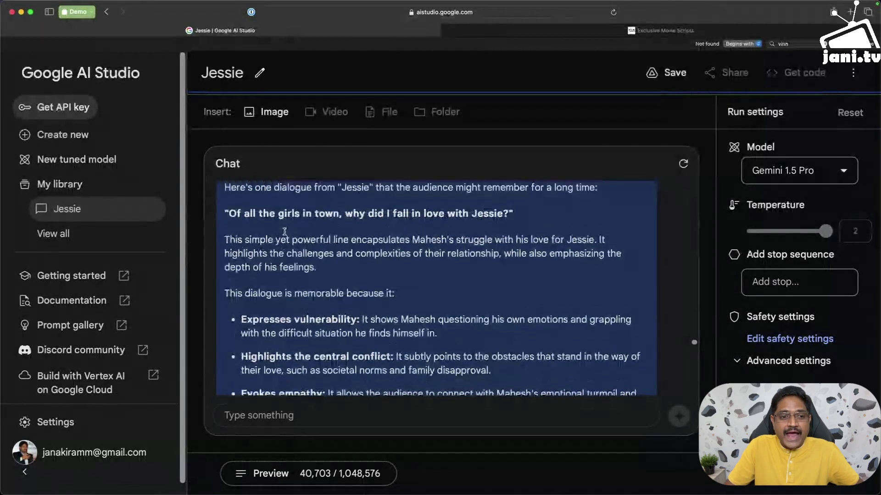
pyautogui.scroll(-5, 285, 231)
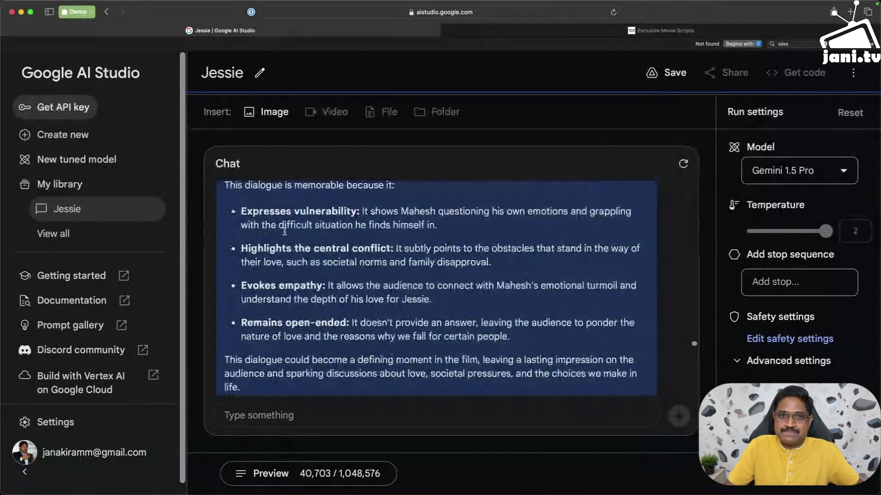
pyautogui.scroll(2, 284, 231)
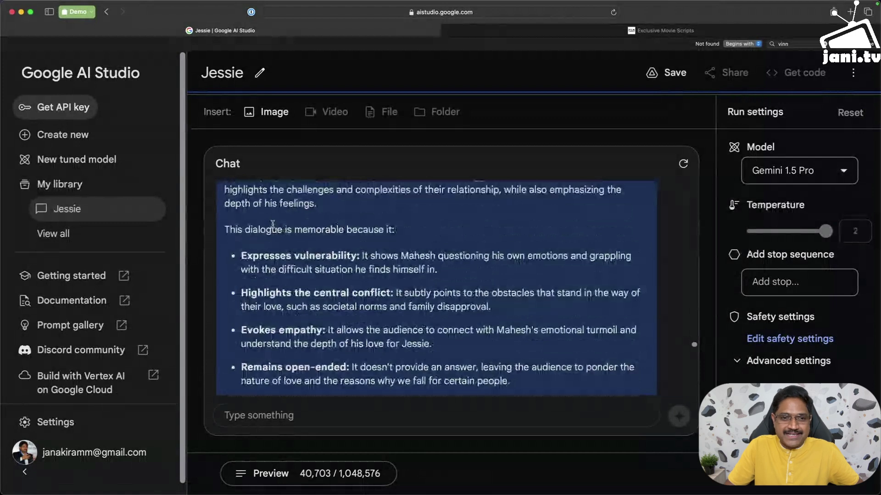
pyautogui.scroll(2, 273, 223)
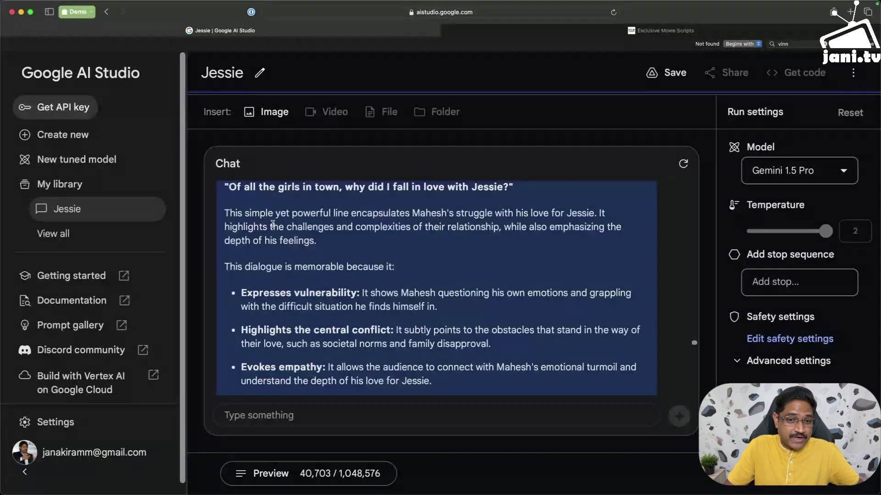
pyautogui.scroll(-2, 277, 236)
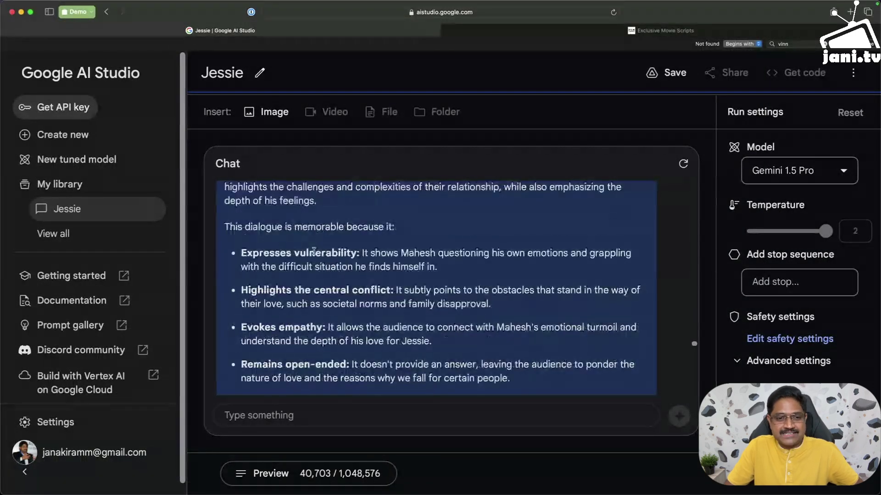
pyautogui.scroll(-1, 314, 251)
pyautogui.scroll(-2, 313, 251)
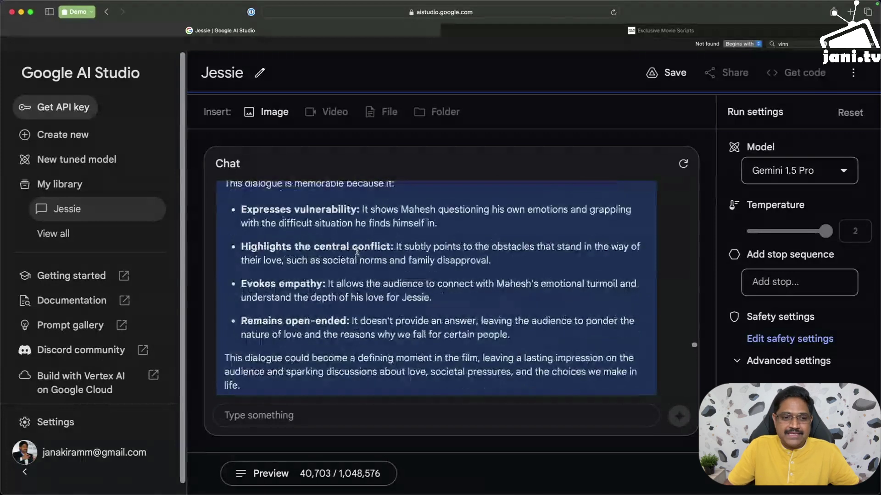
pyautogui.scroll(-1, 308, 260)
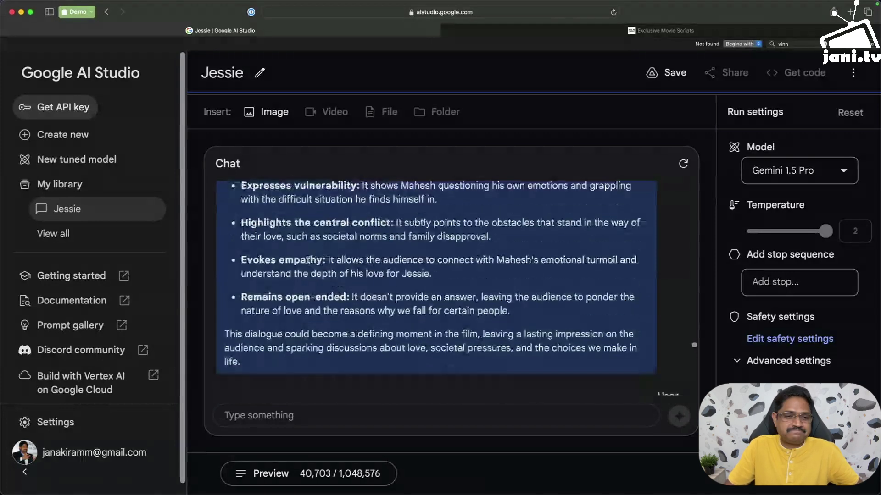
pyautogui.scroll(-2, 308, 260)
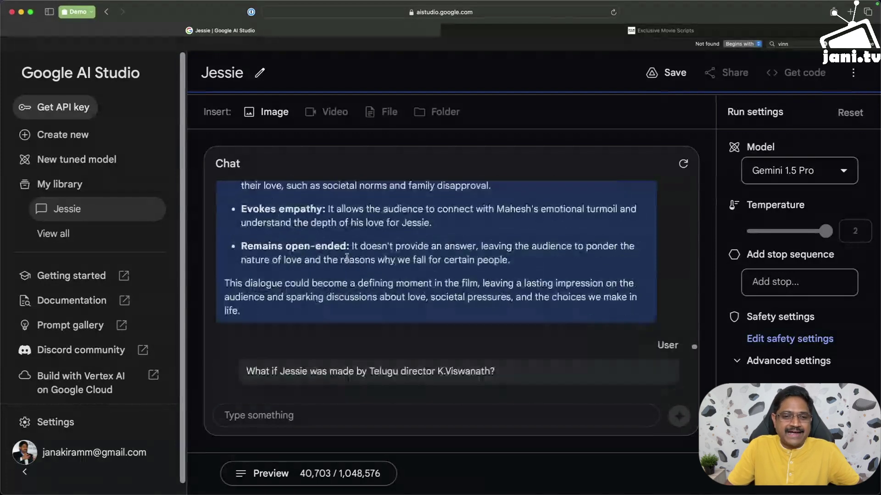
# Scroll through the K. Viswanath remake reply, past Rural Setting, to the 'Overall...' summary
pyautogui.scroll(-4, 347, 258)
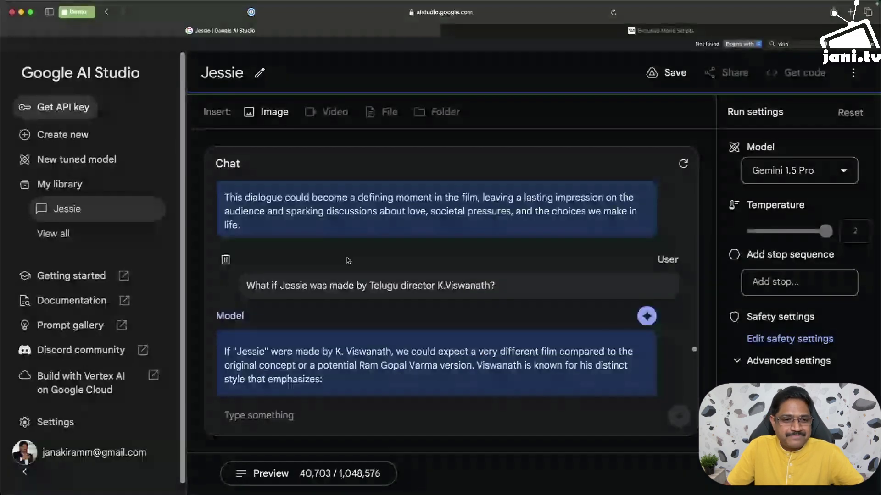
pyautogui.scroll(-1, 346, 260)
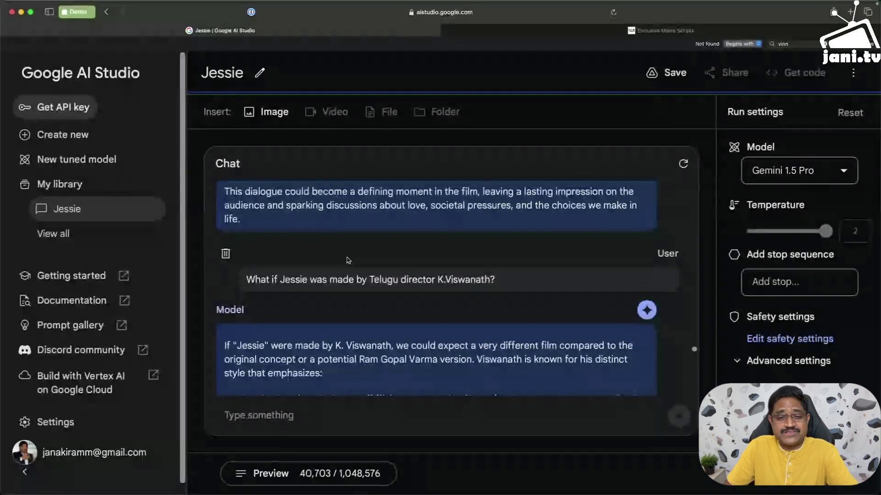
pyautogui.scroll(-3, 347, 261)
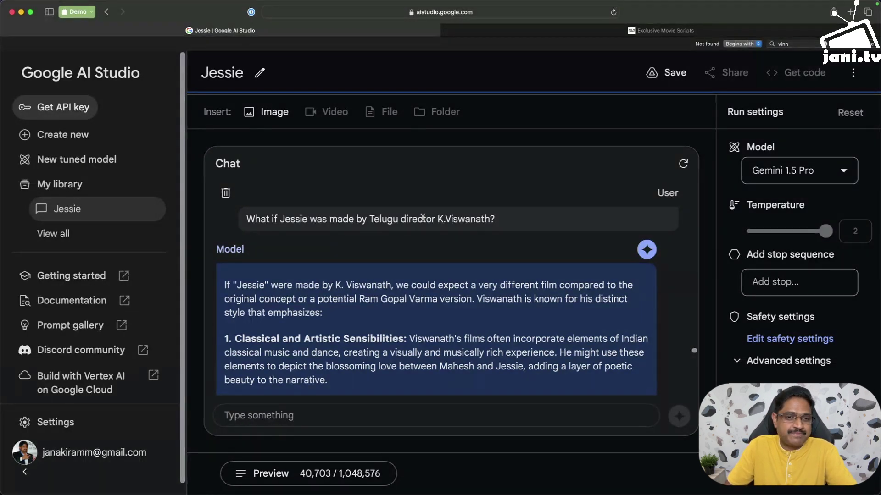
pyautogui.scroll(-2, 423, 218)
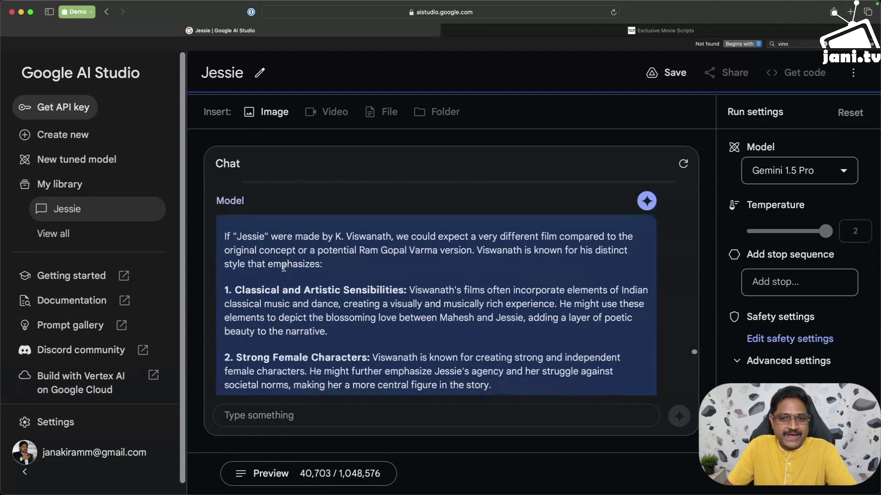
pyautogui.scroll(-1, 283, 267)
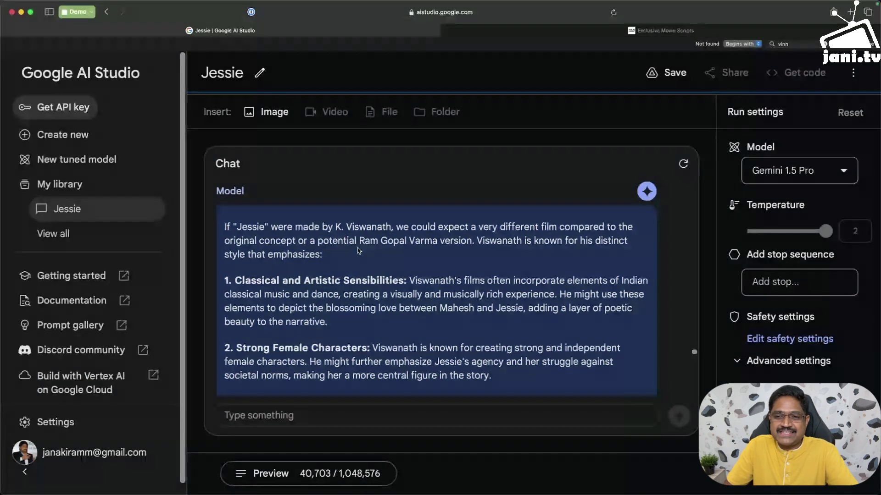
pyautogui.scroll(-1, 359, 250)
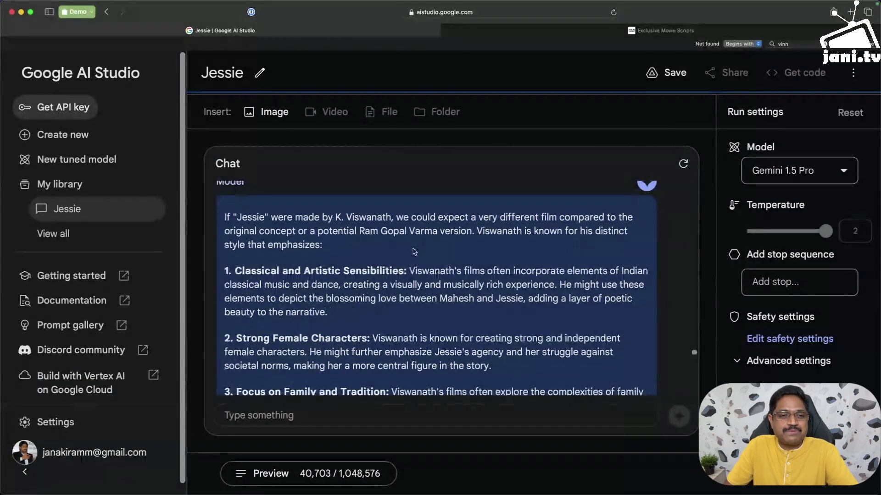
pyautogui.scroll(-4, 341, 257)
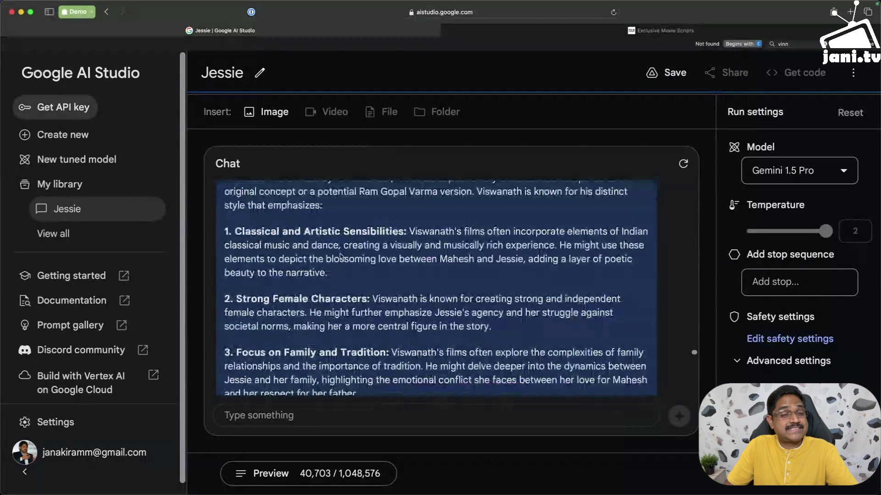
pyautogui.scroll(-1, 350, 210)
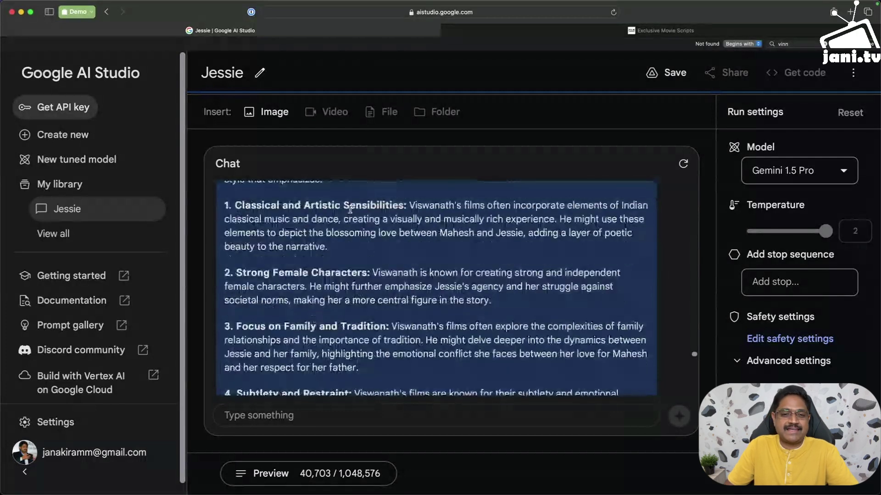
pyautogui.scroll(-2, 350, 210)
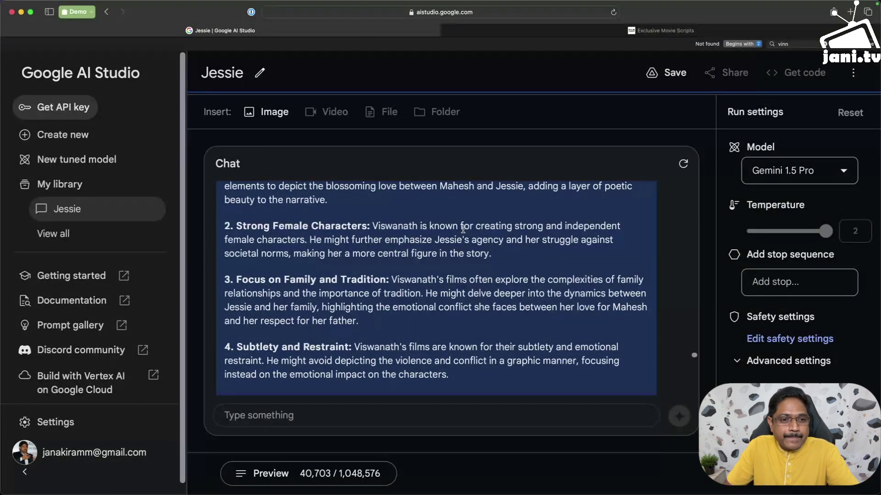
pyautogui.scroll(-1, 440, 236)
pyautogui.scroll(-2, 422, 243)
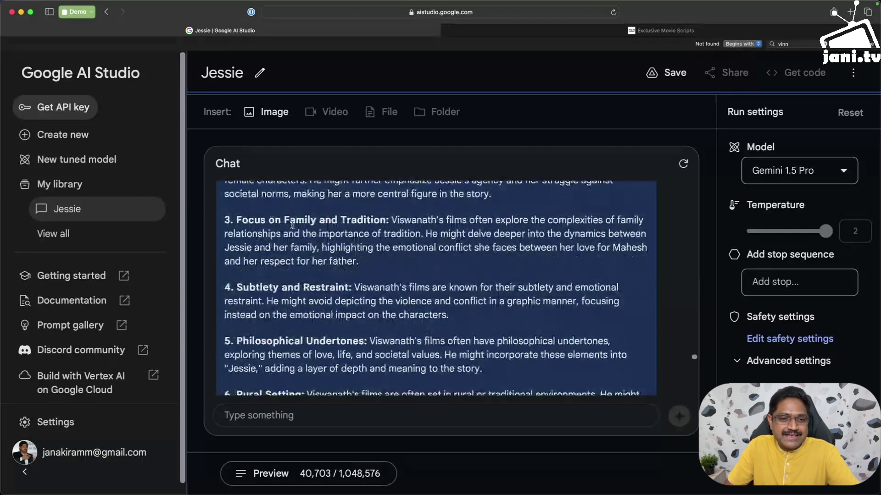
pyautogui.scroll(-4, 293, 225)
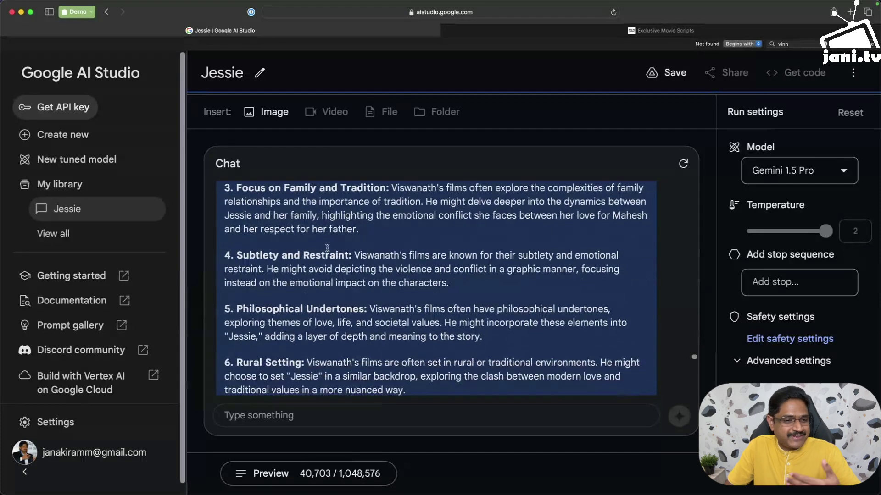
pyautogui.scroll(-1, 329, 250)
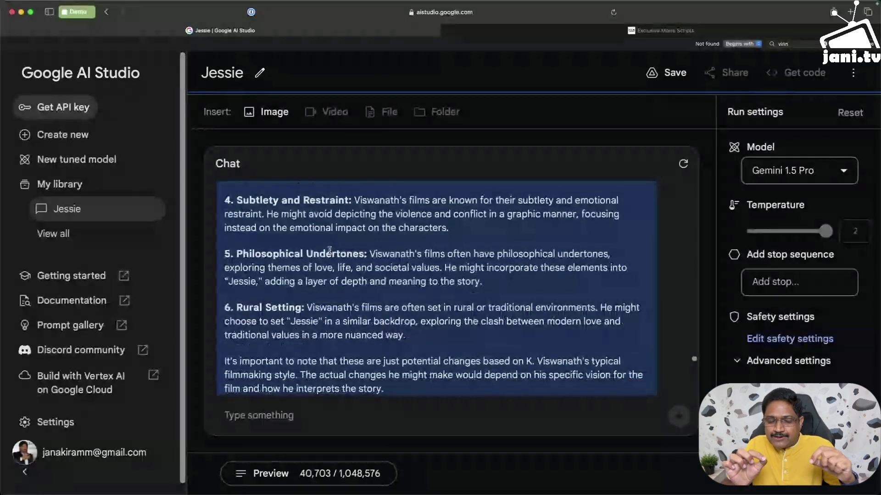
pyautogui.scroll(-3, 329, 250)
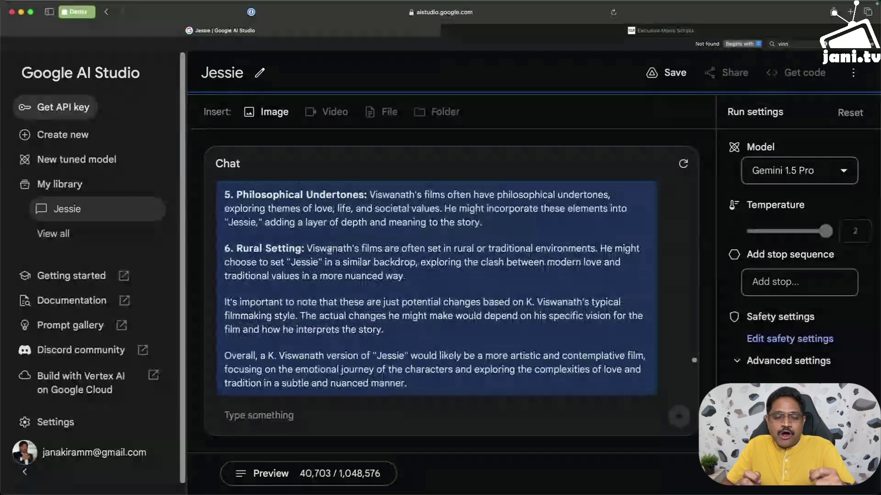
pyautogui.scroll(-1, 330, 250)
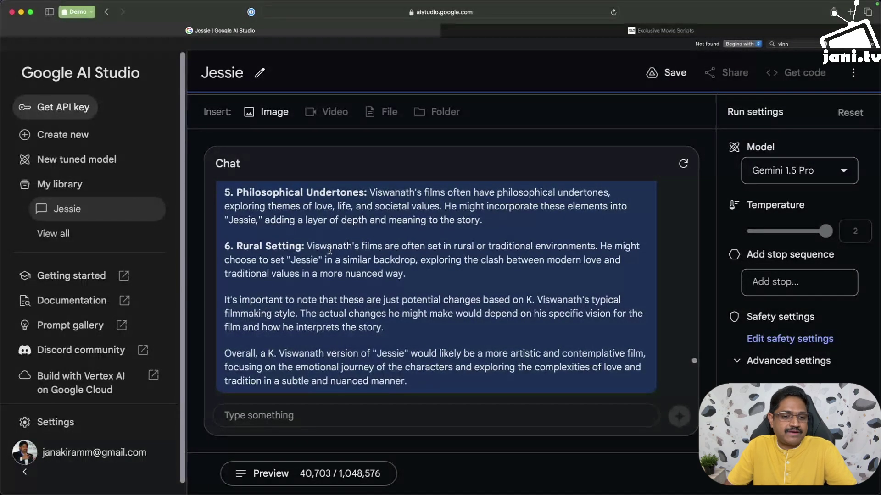
# Scroll through the four-point antagonist reply to its note on believable motivations
pyautogui.scroll(-5, 329, 250)
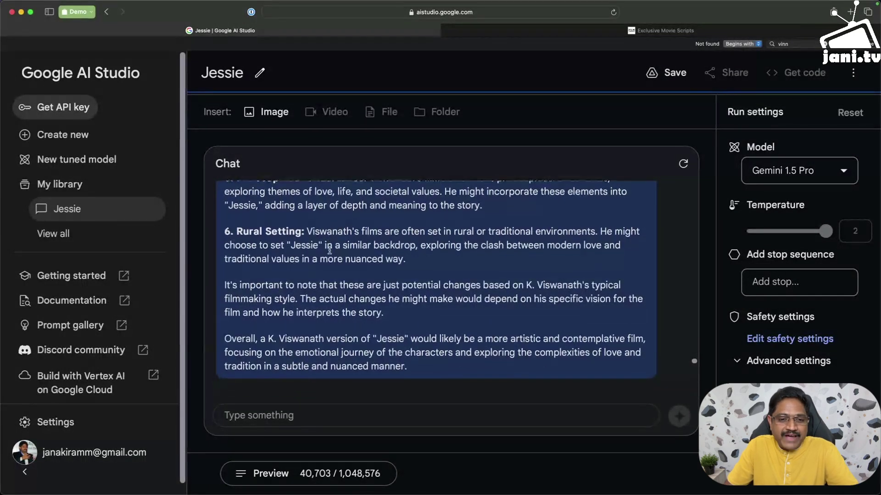
pyautogui.scroll(-3, 329, 253)
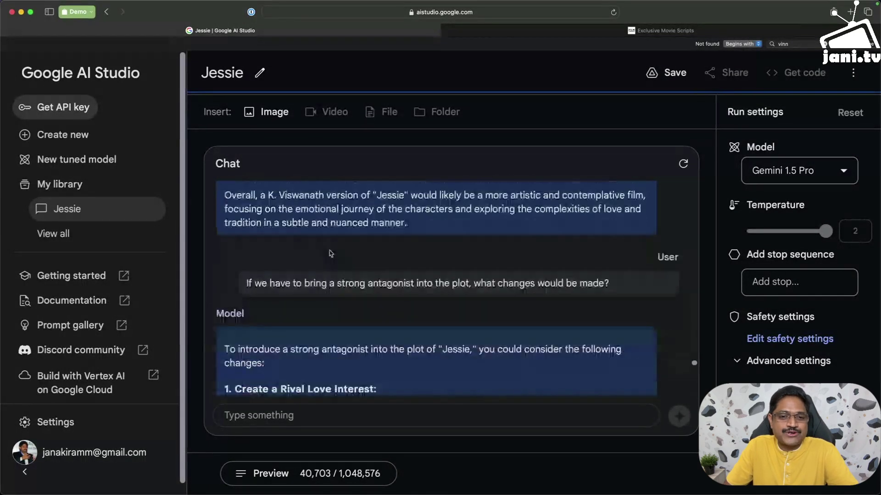
pyautogui.scroll(-1, 330, 253)
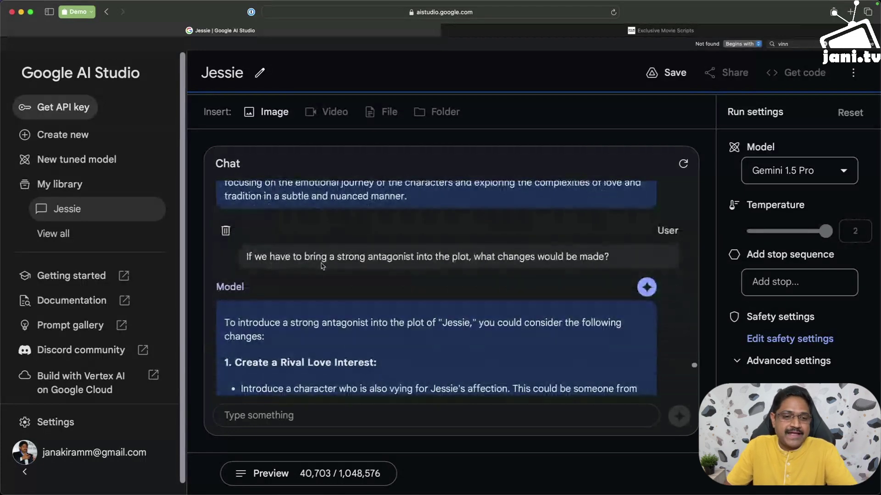
pyautogui.scroll(-3, 323, 266)
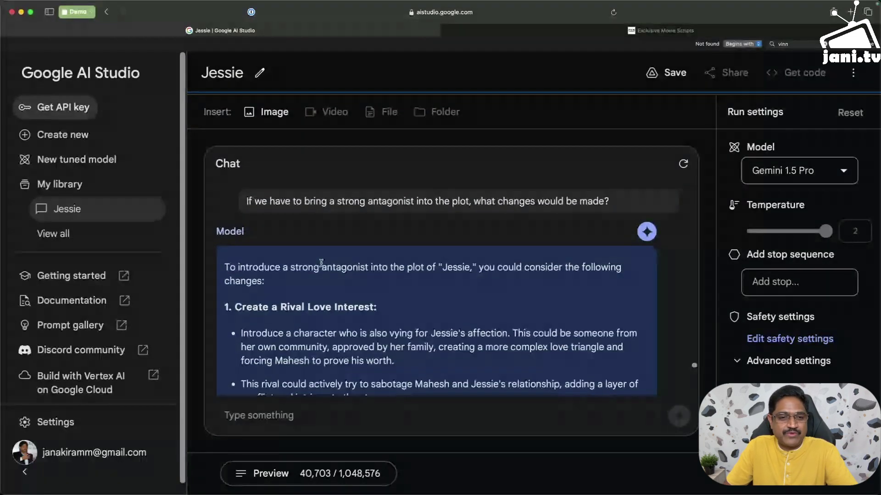
pyautogui.scroll(-4, 321, 263)
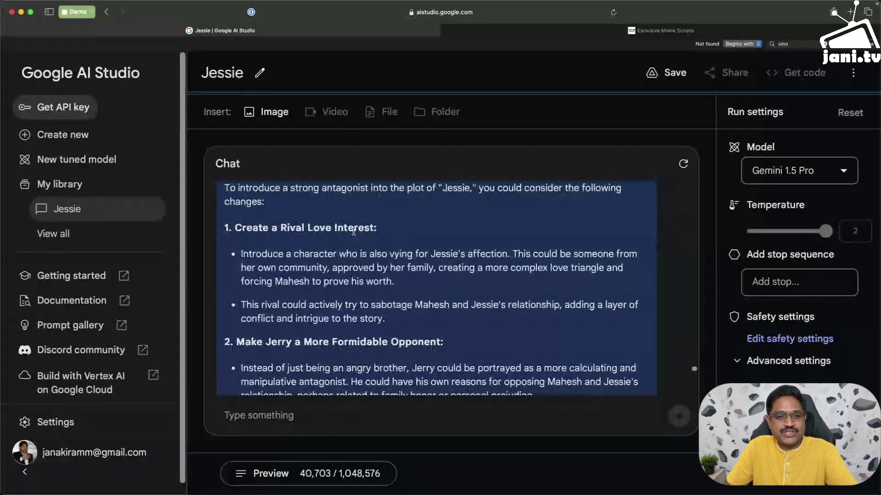
pyautogui.scroll(-5, 354, 232)
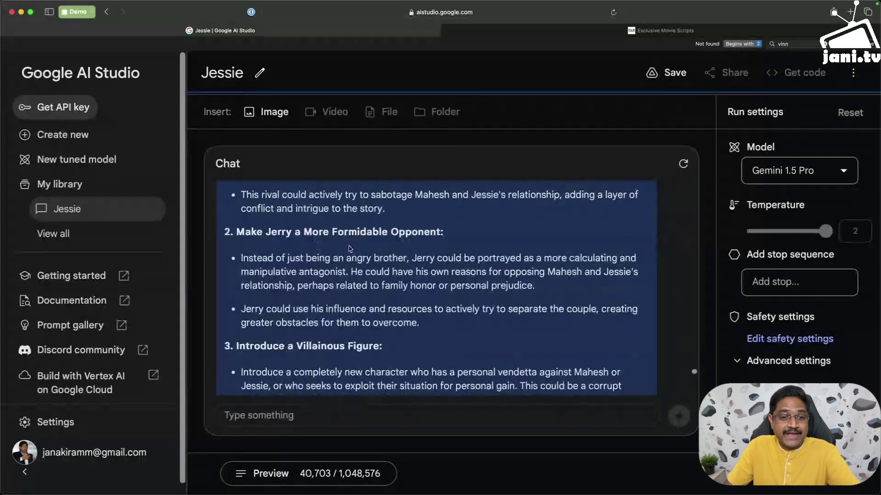
pyautogui.scroll(-4, 350, 248)
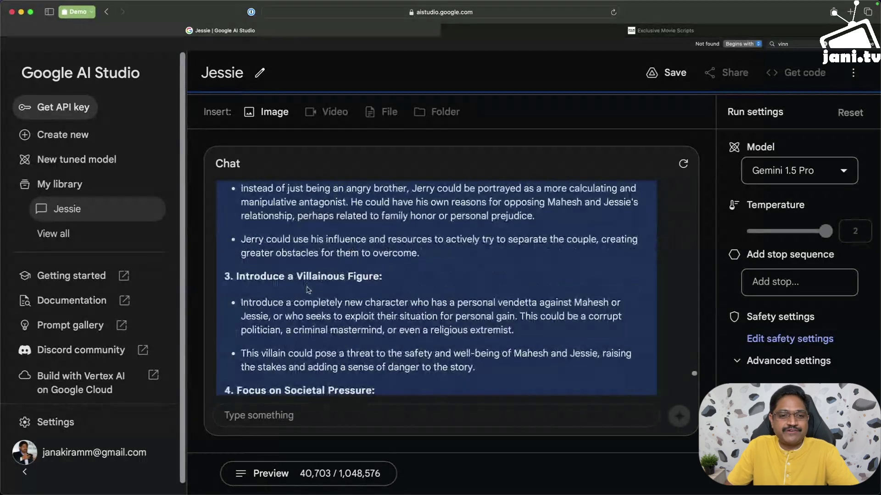
pyautogui.scroll(-1, 307, 290)
pyautogui.scroll(-1, 346, 269)
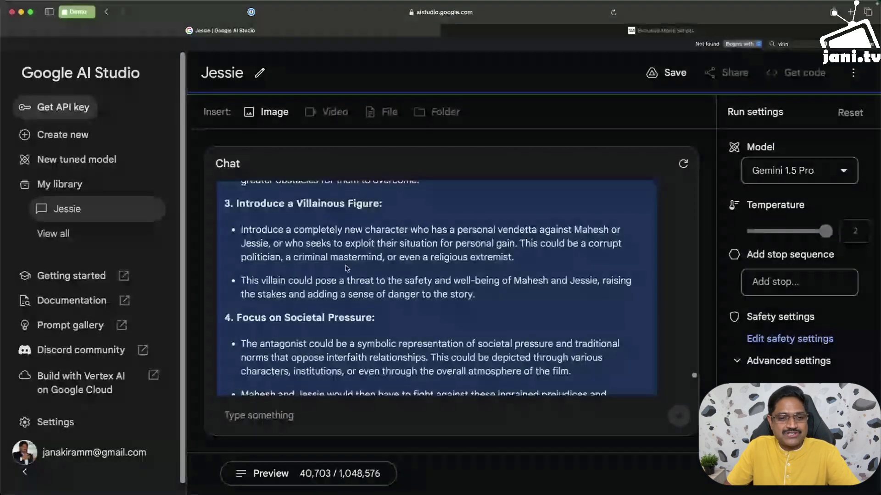
pyautogui.scroll(-2, 353, 268)
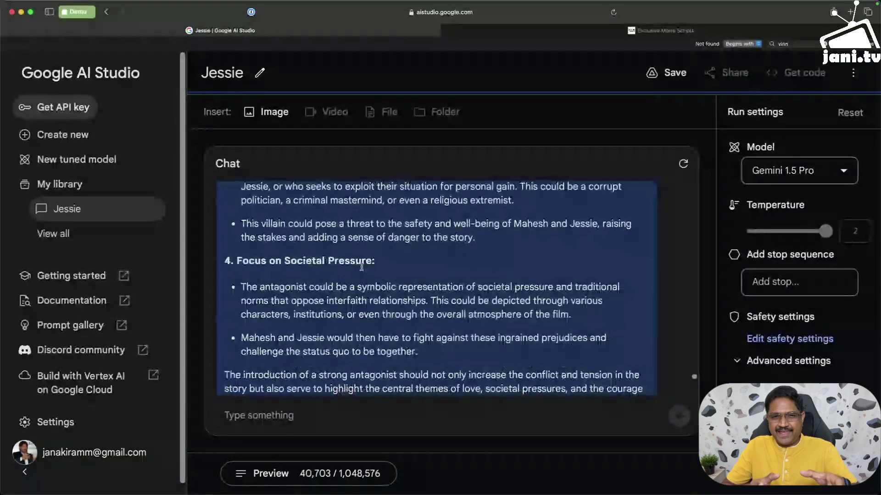
pyautogui.scroll(-1, 362, 268)
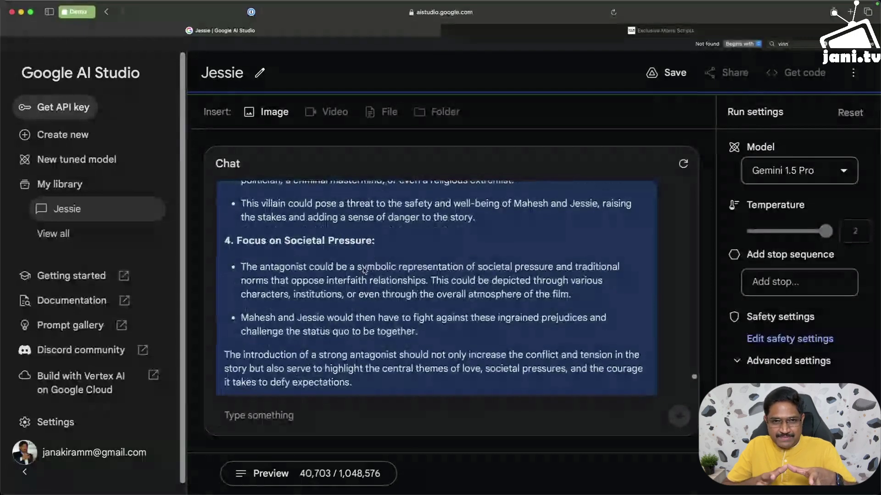
pyautogui.scroll(-1, 364, 270)
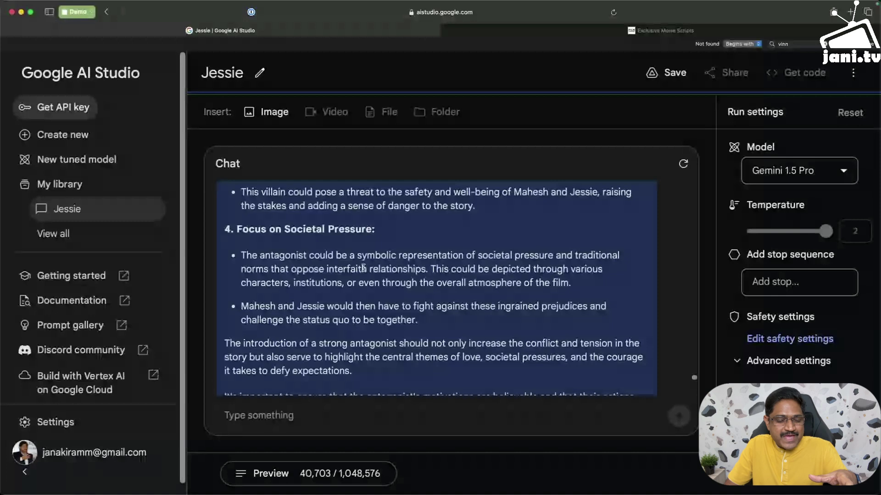
# Scroll back up, then down to the two-alternate-endings request and its Bittersweet Ending answer
pyautogui.scroll(10, 363, 268)
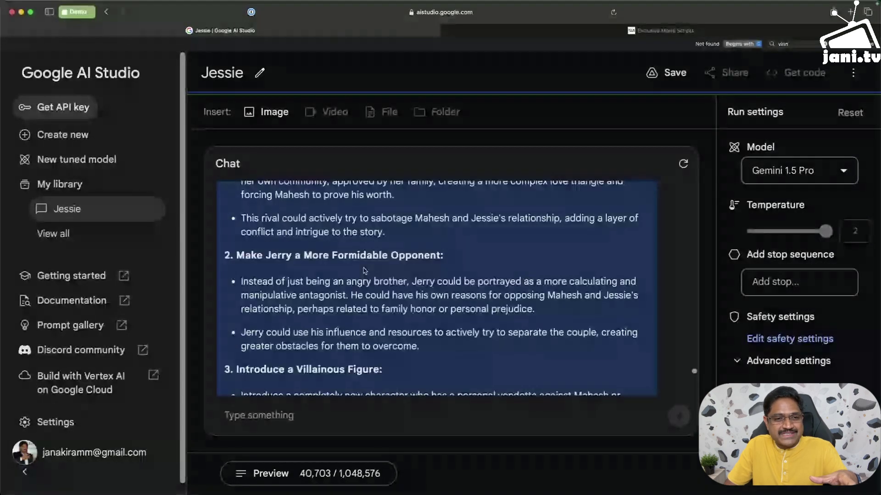
pyautogui.scroll(4, 365, 271)
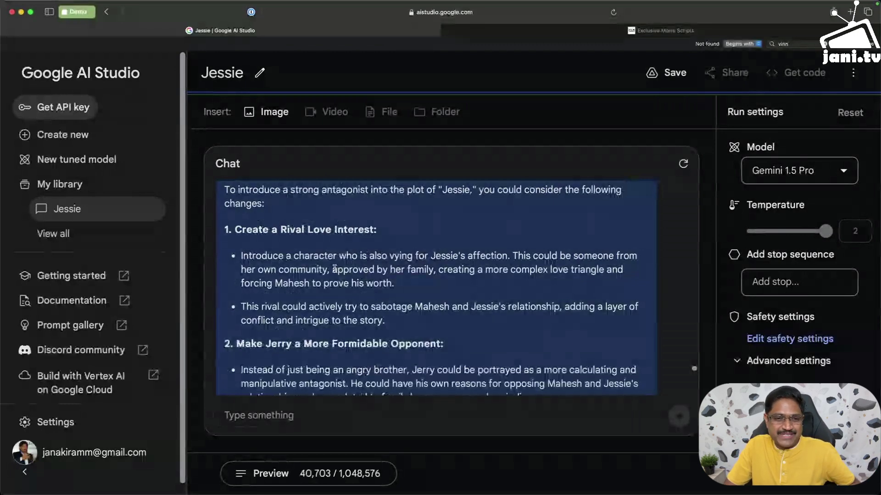
pyautogui.scroll(-3, 334, 269)
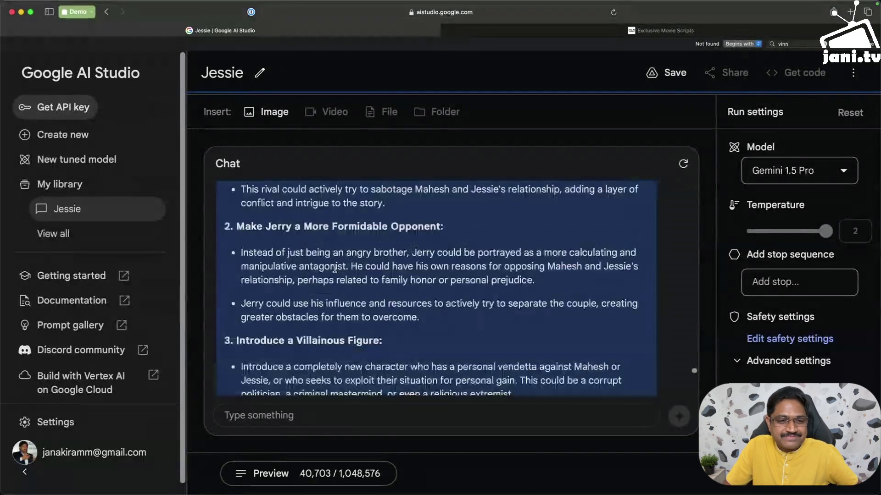
pyautogui.scroll(-3, 335, 269)
pyautogui.scroll(-3, 334, 269)
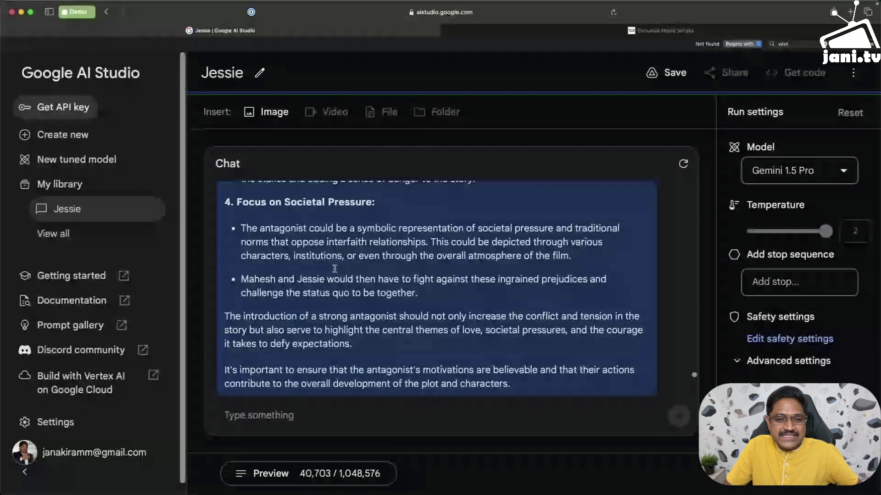
pyautogui.scroll(-3, 334, 269)
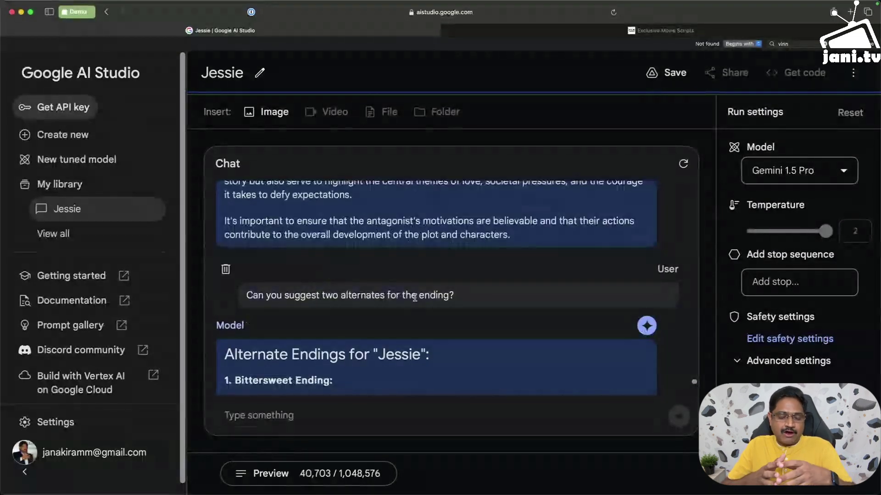
pyautogui.scroll(-1, 414, 297)
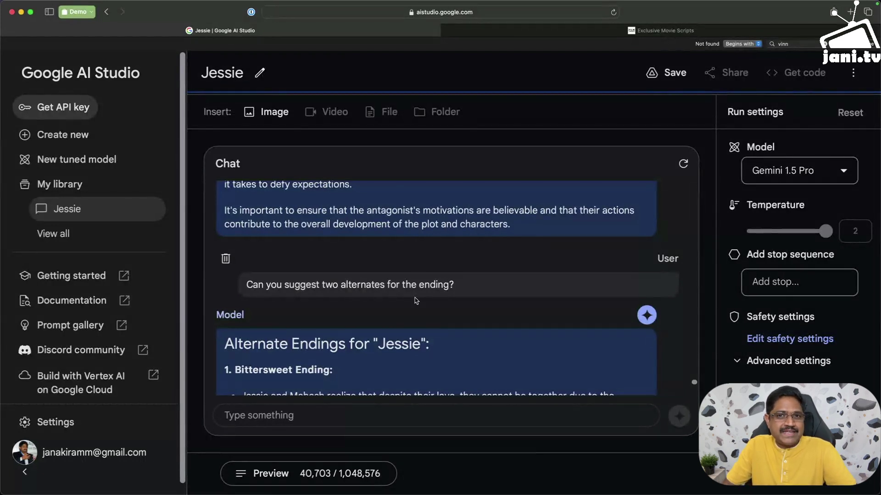
pyautogui.scroll(-1, 416, 300)
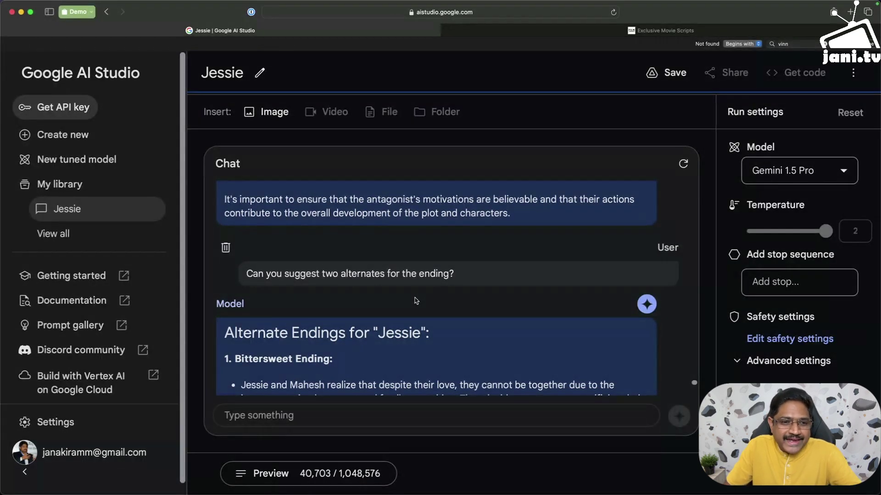
pyautogui.scroll(-5, 416, 300)
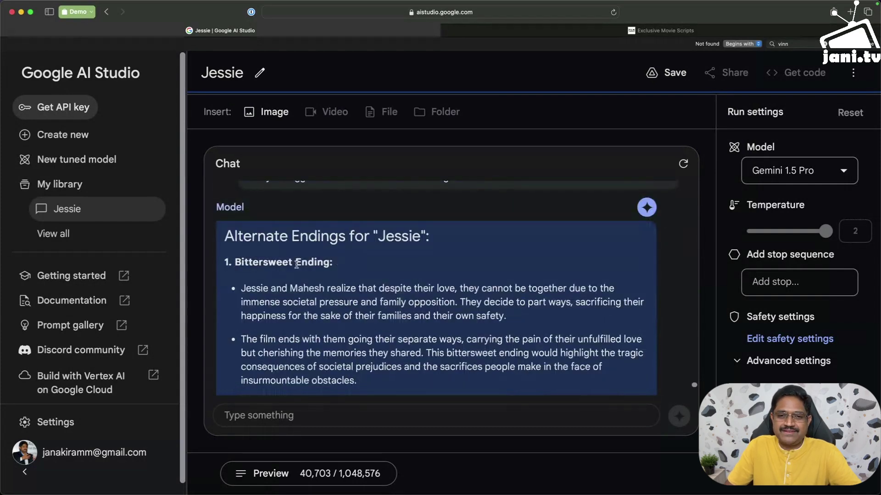
pyautogui.scroll(-5, 297, 265)
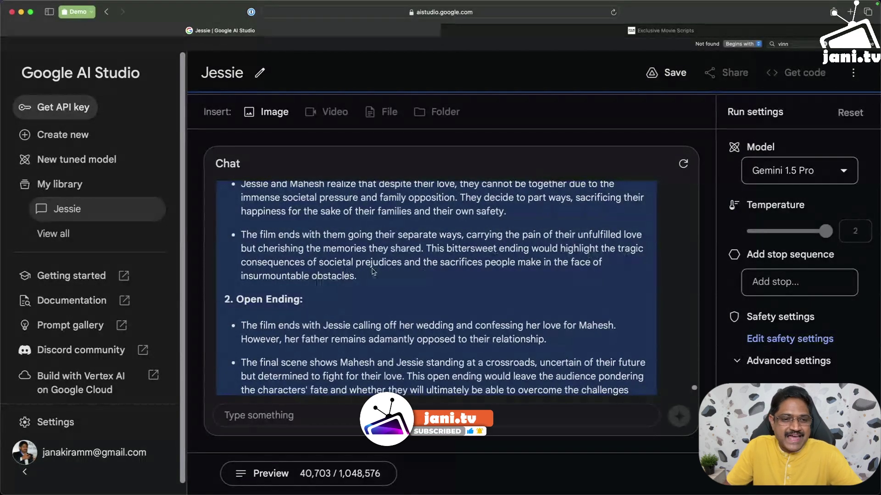
pyautogui.scroll(-2, 372, 272)
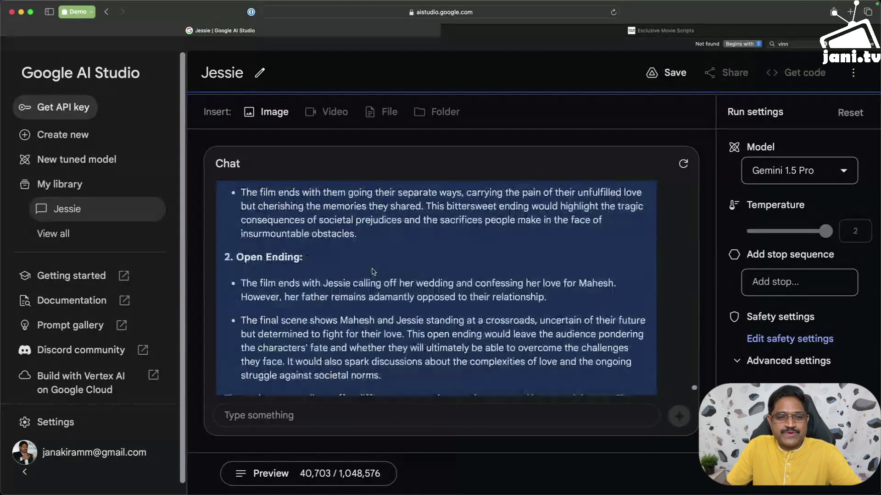
pyautogui.scroll(-1, 373, 271)
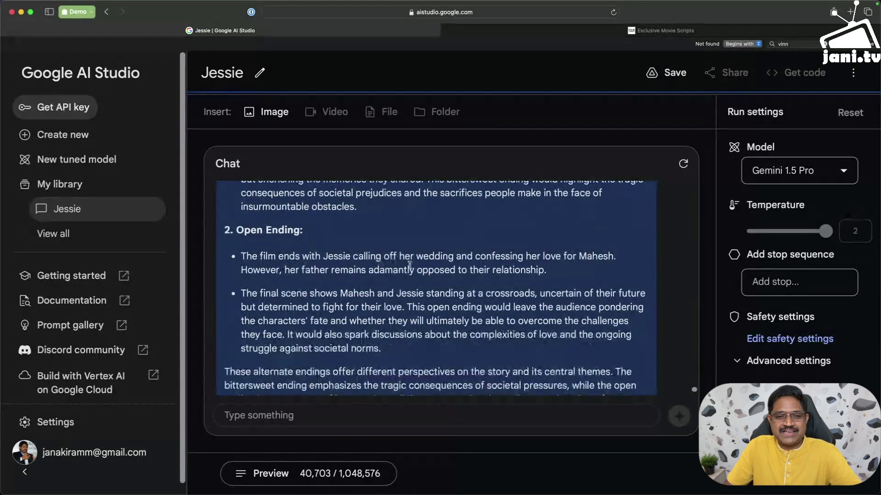
pyautogui.scroll(-1, 409, 266)
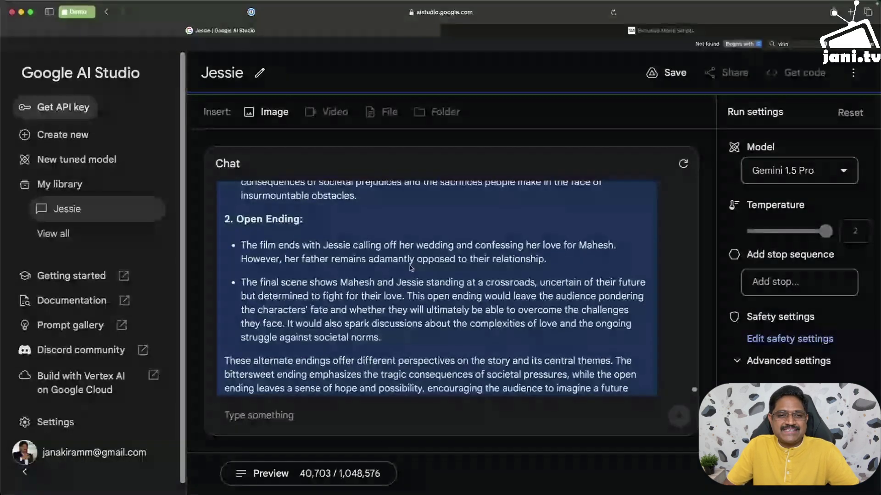
pyautogui.scroll(-1, 411, 268)
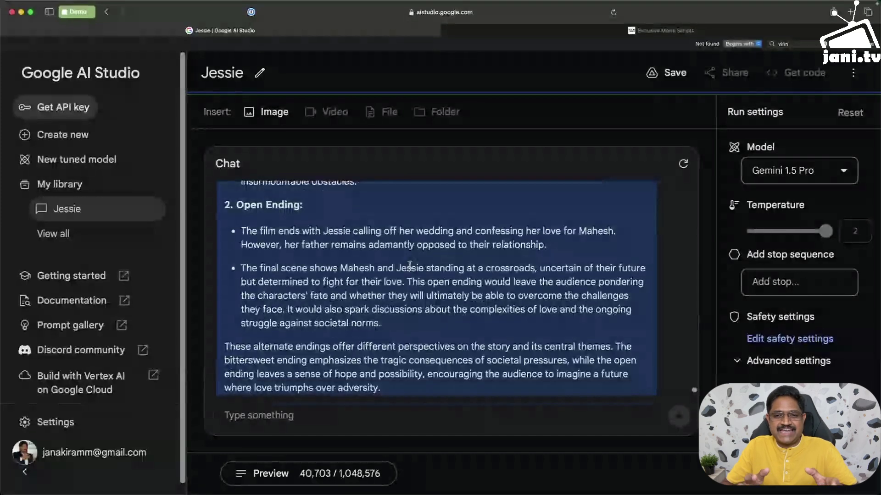
pyautogui.scroll(-2, 410, 265)
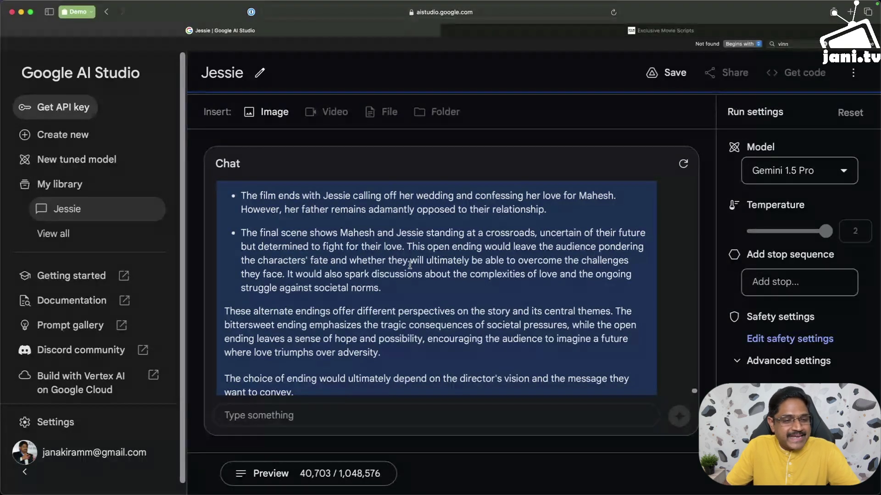
pyautogui.scroll(-2, 410, 266)
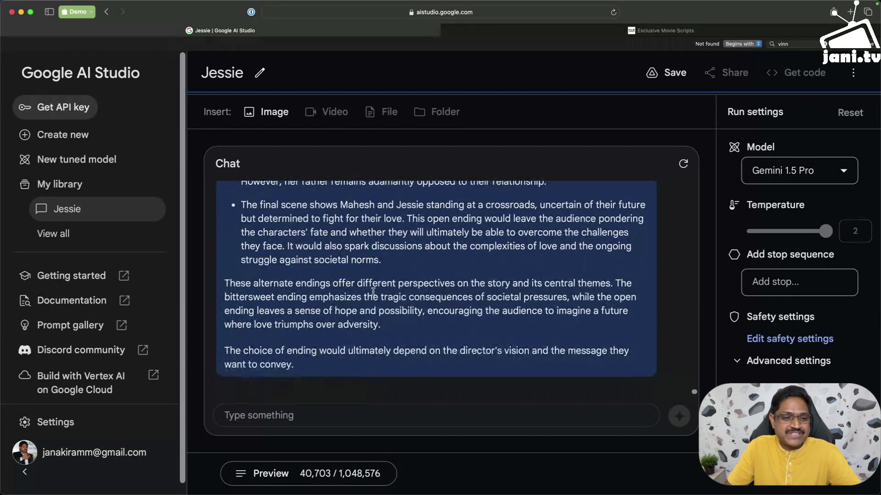
pyautogui.scroll(10, 373, 291)
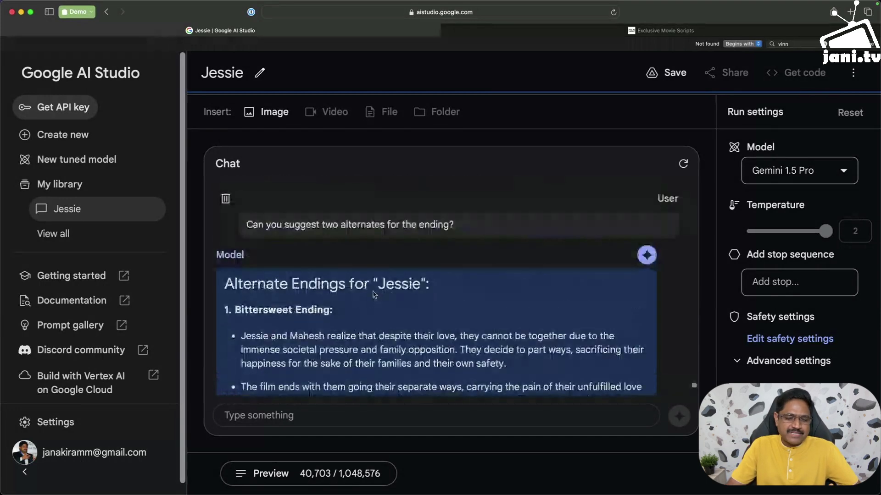
pyautogui.scroll(3, 374, 294)
pyautogui.scroll(4, 374, 293)
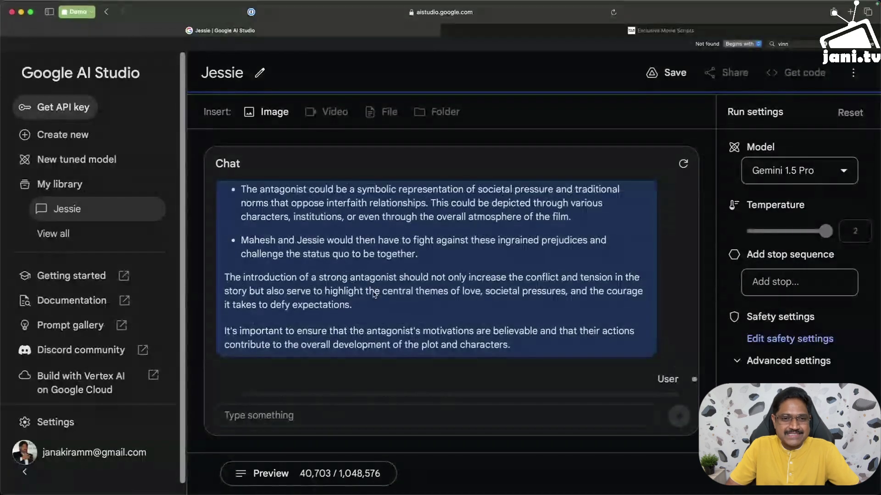
pyautogui.scroll(6, 373, 293)
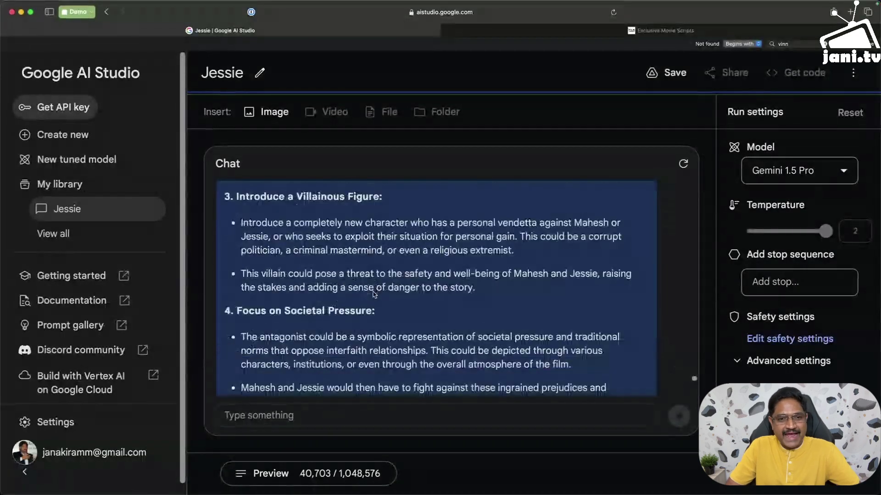
pyautogui.scroll(7, 374, 294)
pyautogui.scroll(3, 373, 292)
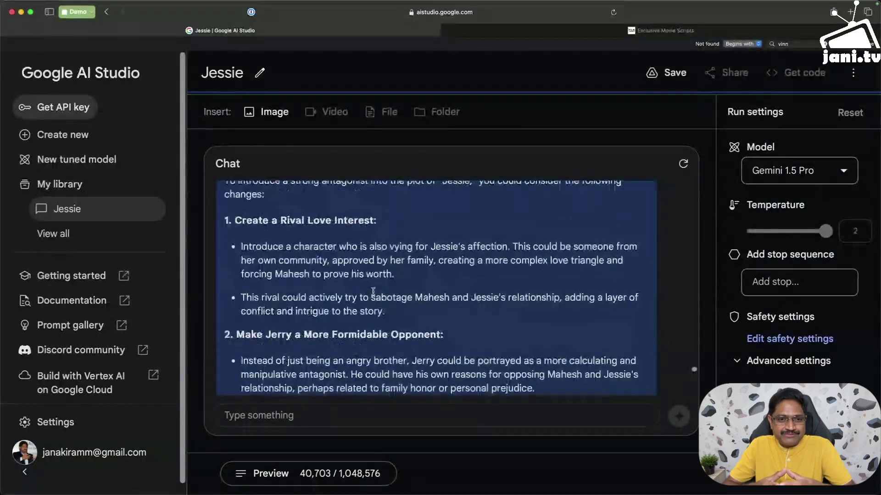
pyautogui.scroll(7, 373, 291)
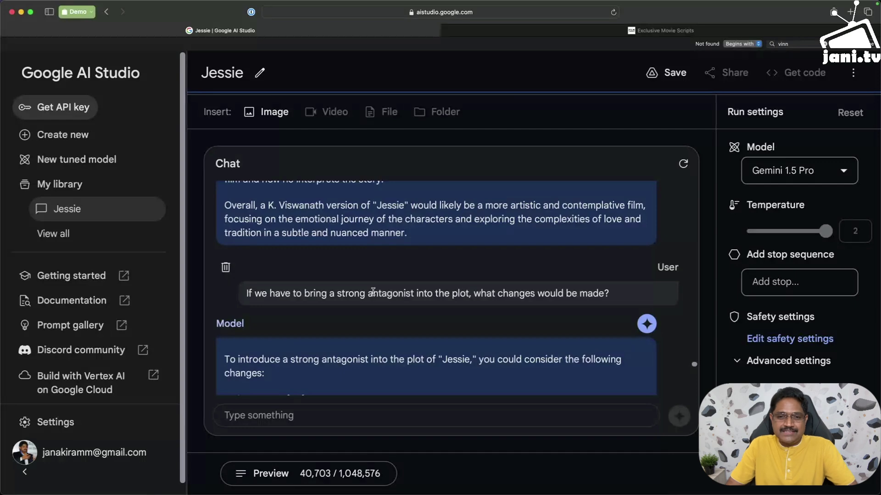
pyautogui.scroll(5, 373, 292)
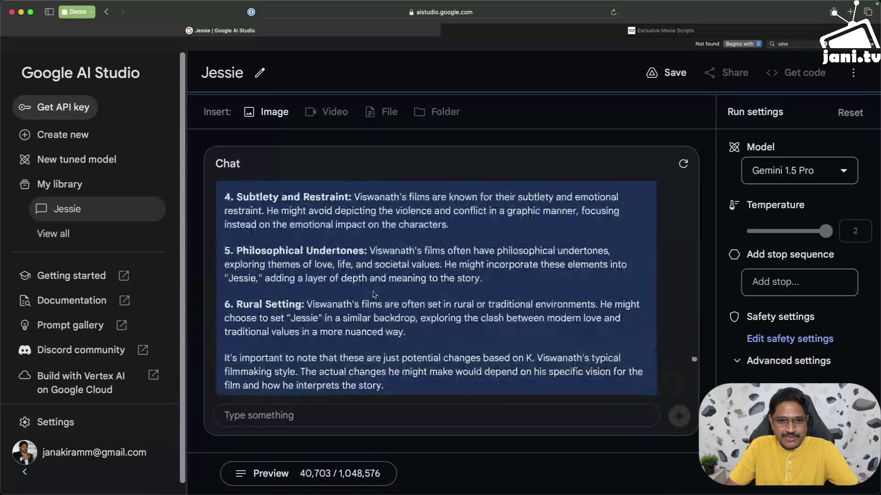
pyautogui.scroll(1, 374, 294)
pyautogui.scroll(5, 373, 294)
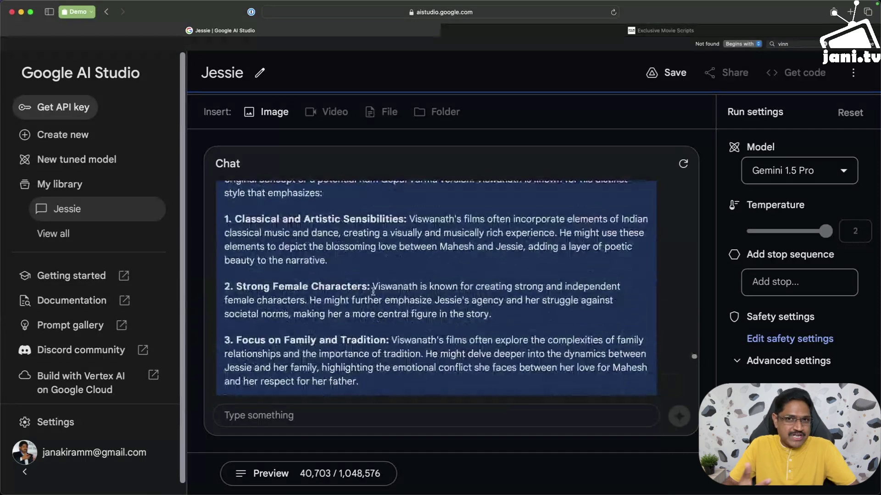
pyautogui.scroll(1, 374, 293)
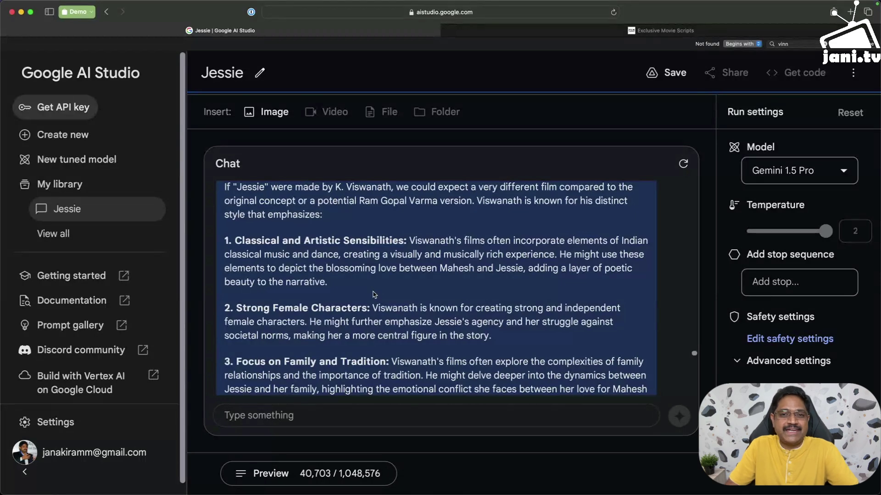
pyautogui.scroll(6, 375, 294)
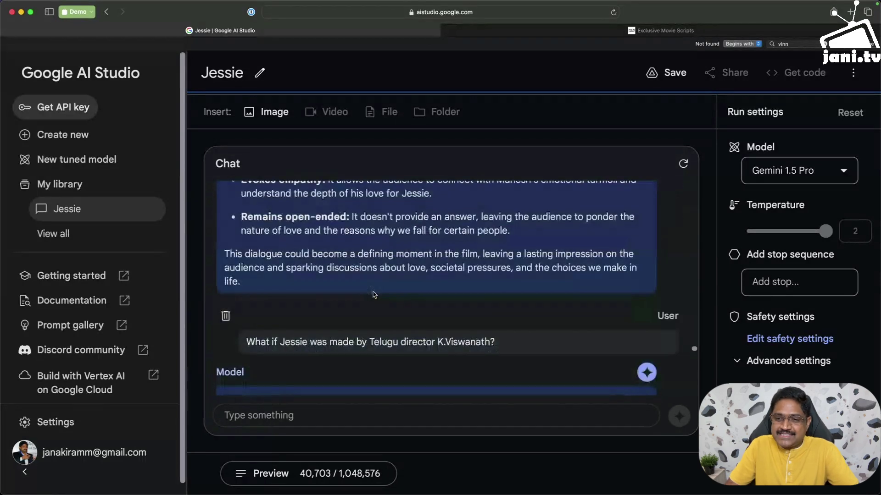
pyautogui.scroll(4, 375, 294)
pyautogui.scroll(2, 375, 294)
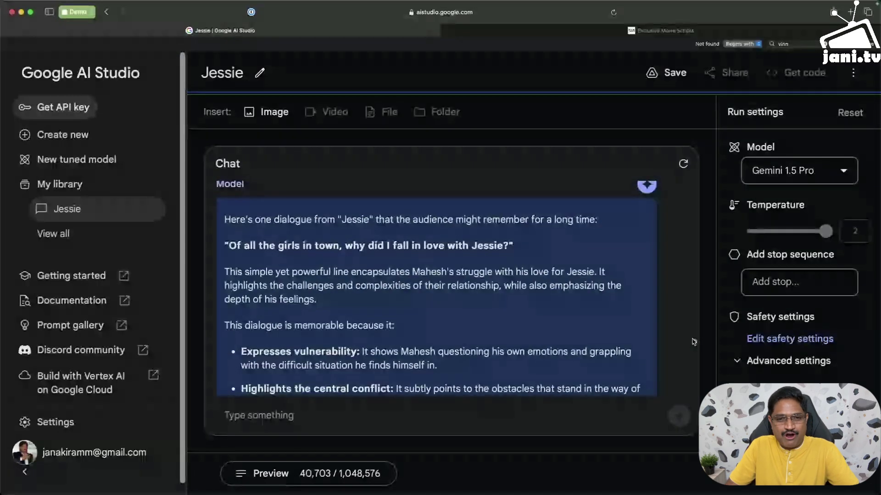
pyautogui.scroll(5, 639, 275)
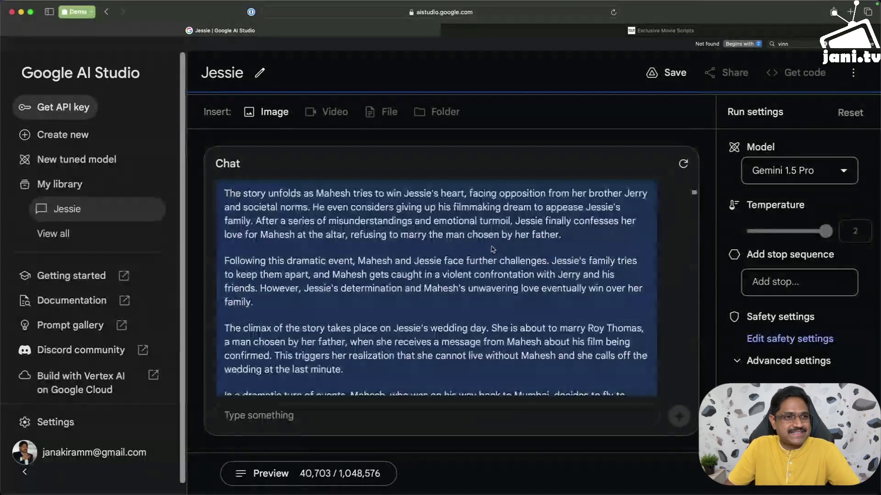
pyautogui.scroll(1, 493, 250)
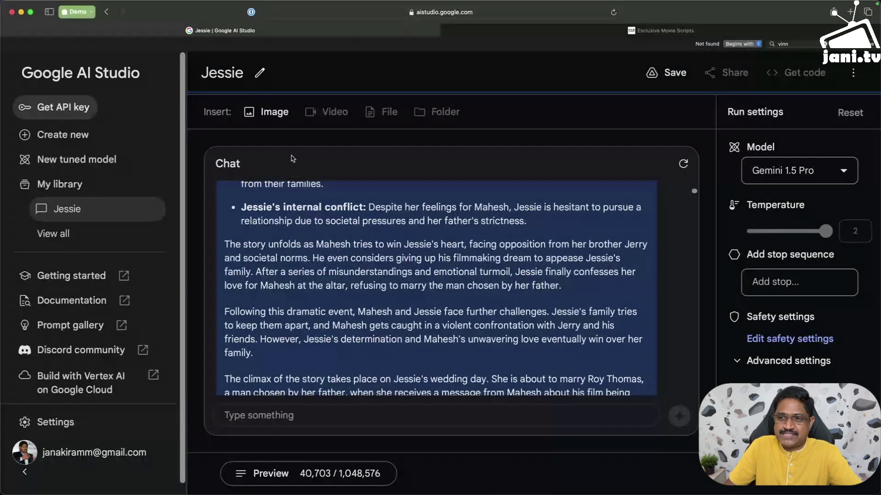
pyautogui.click(779, 179)
pyautogui.click(778, 178)
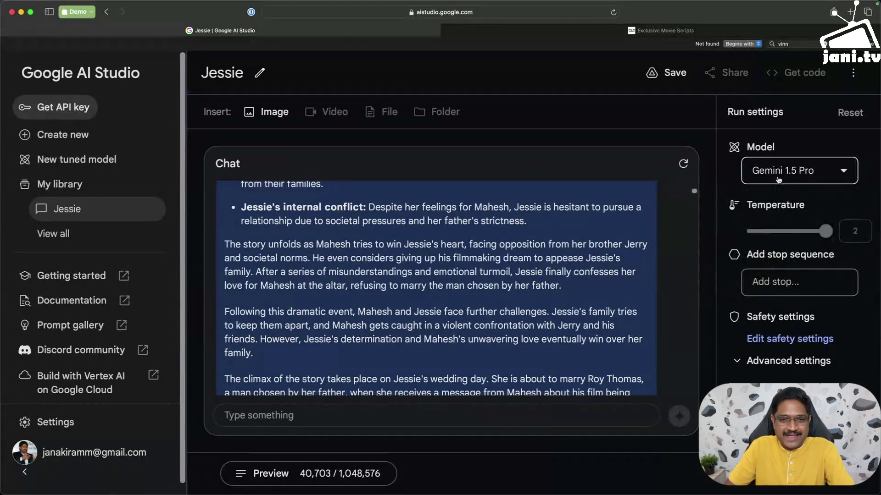
pyautogui.click(778, 178)
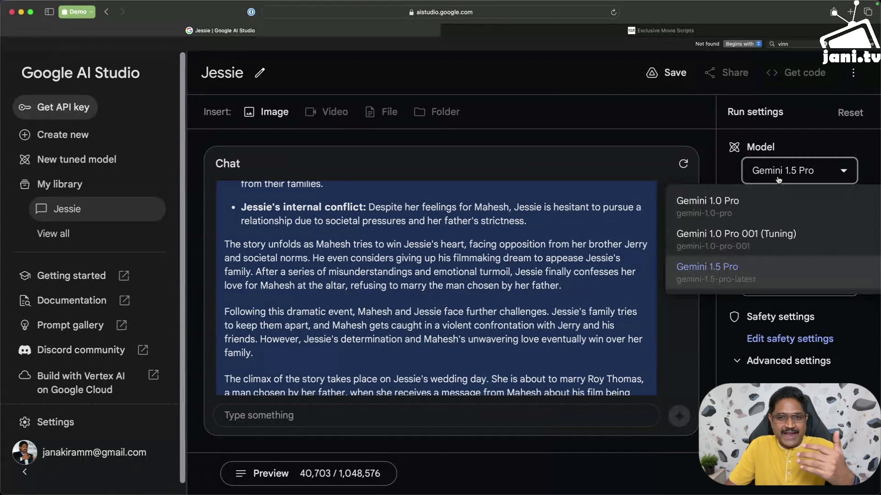
pyautogui.click(448, 174)
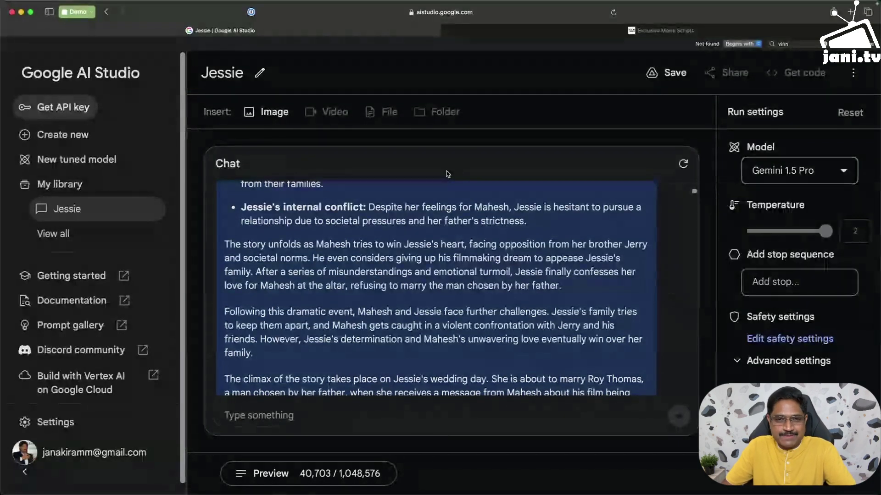